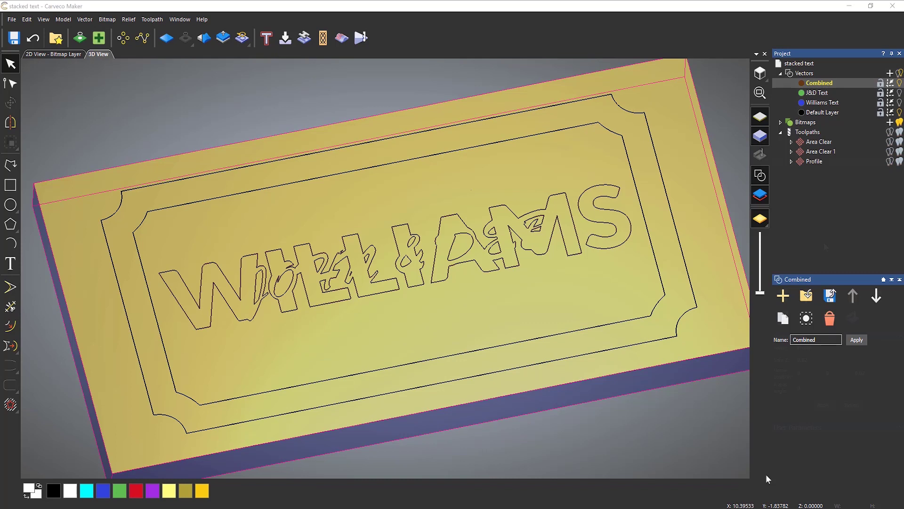
Simulate all toolpaths to preview the carved sign, and delete the simulation after viewing it.
{"action": "left_click", "coordinate": [817, 161]}
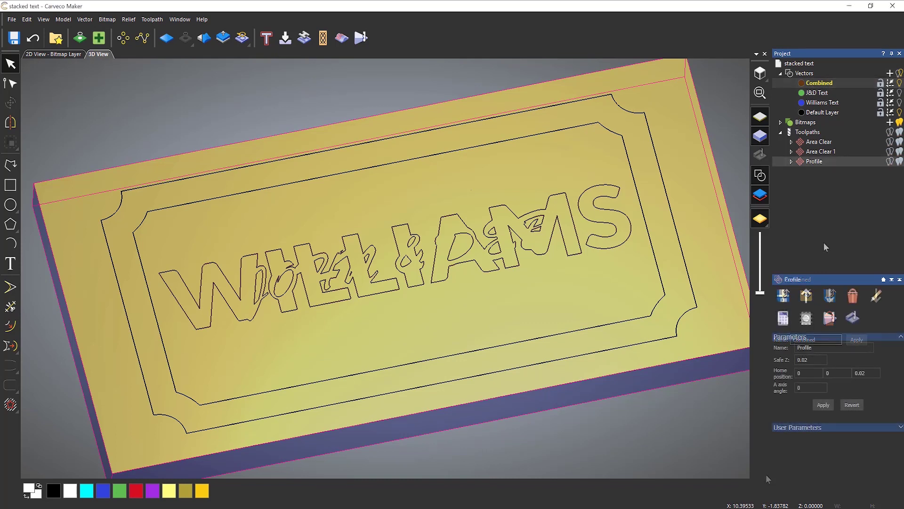
{"action": "right_click", "coordinate": [809, 134]}
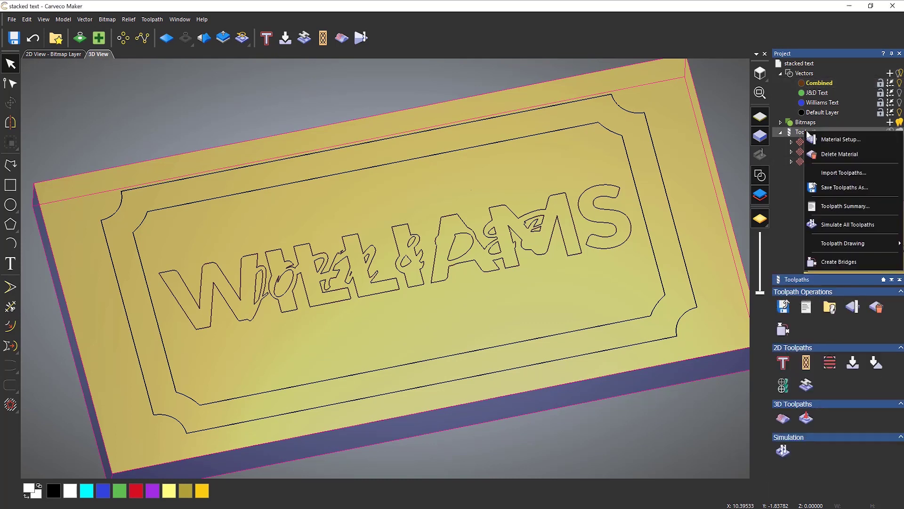
{"action": "left_click", "coordinate": [834, 224]}
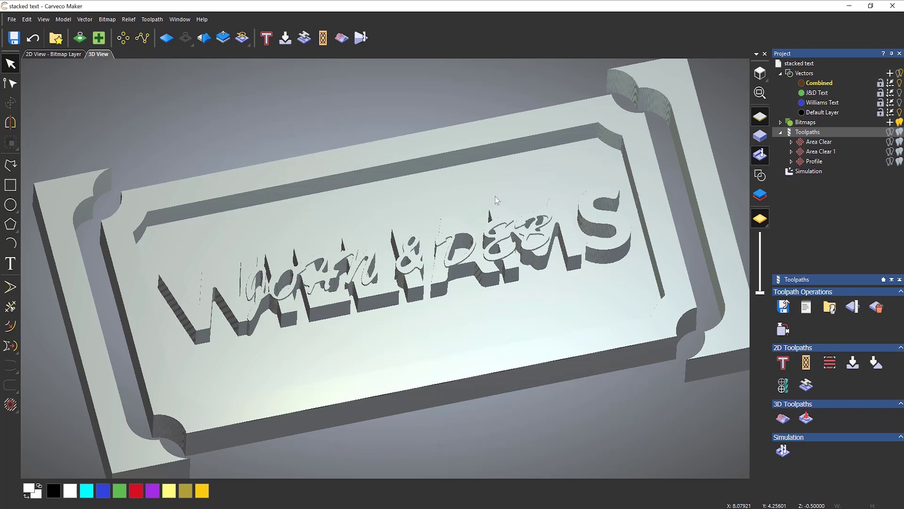
{"action": "right_click", "coordinate": [815, 174]}
{"action": "left_click", "coordinate": [827, 216]}
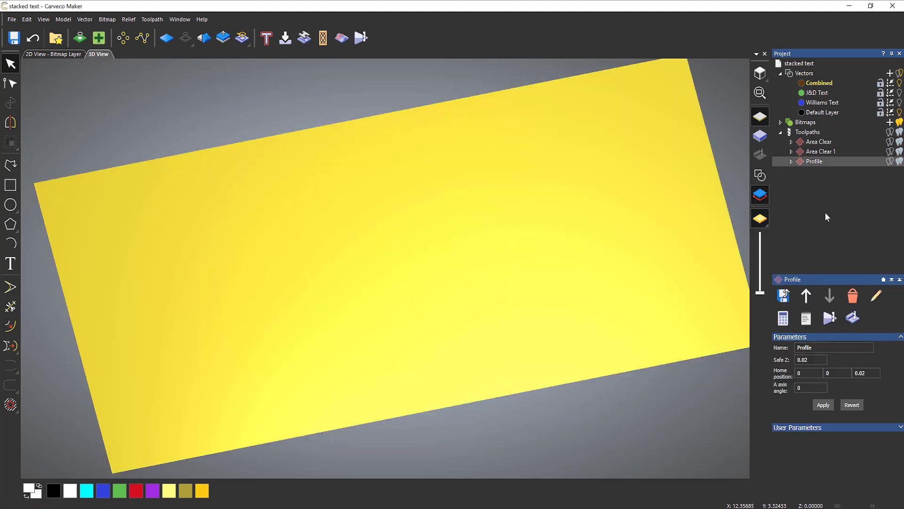
Show the vectors over the relief again in the 3D view, seen from the top.
{"action": "left_click", "coordinate": [762, 177]}
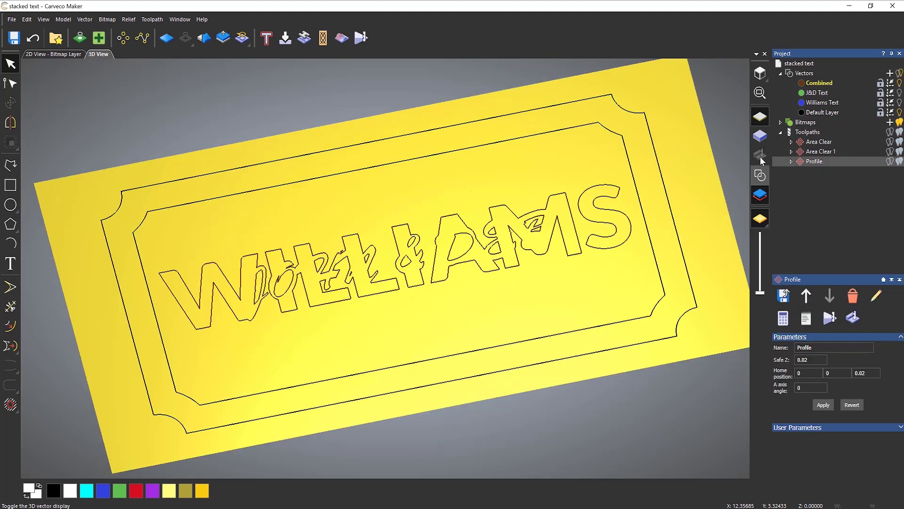
{"action": "left_click", "coordinate": [760, 73]}
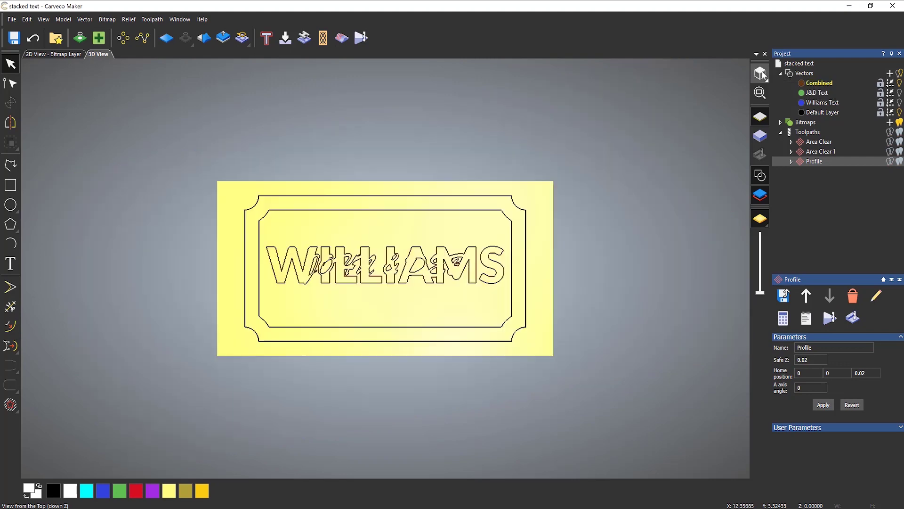
{"action": "scroll", "coordinate": [347, 288], "scroll_direction": "up", "scroll_amount": 3}
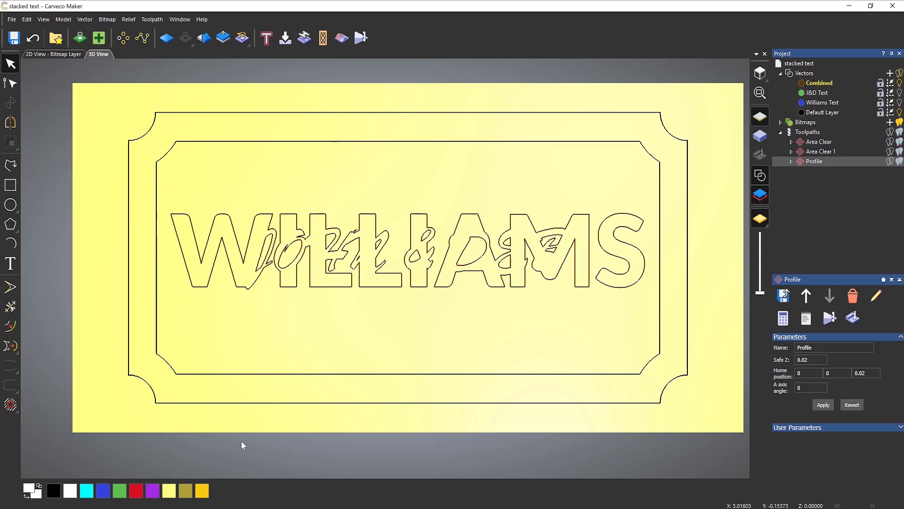
Switch to Photos to look at the wood grain image Wood16_col.jpg, and close it again.
{"action": "mouse_move", "coordinate": [175, 504]}
{"action": "left_click", "coordinate": [174, 476]}
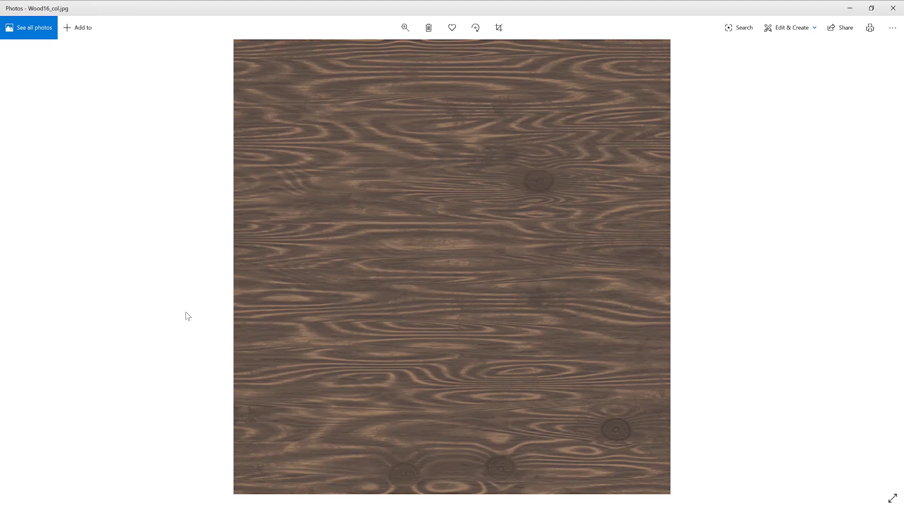
{"action": "left_click", "coordinate": [893, 9]}
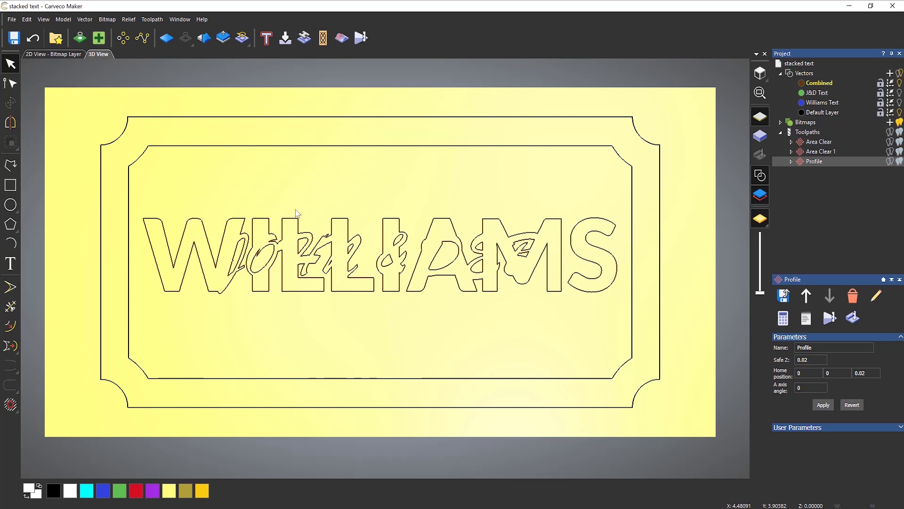
Import the desktop image Wood16_col as a relief.
{"action": "left_click", "coordinate": [129, 21]}
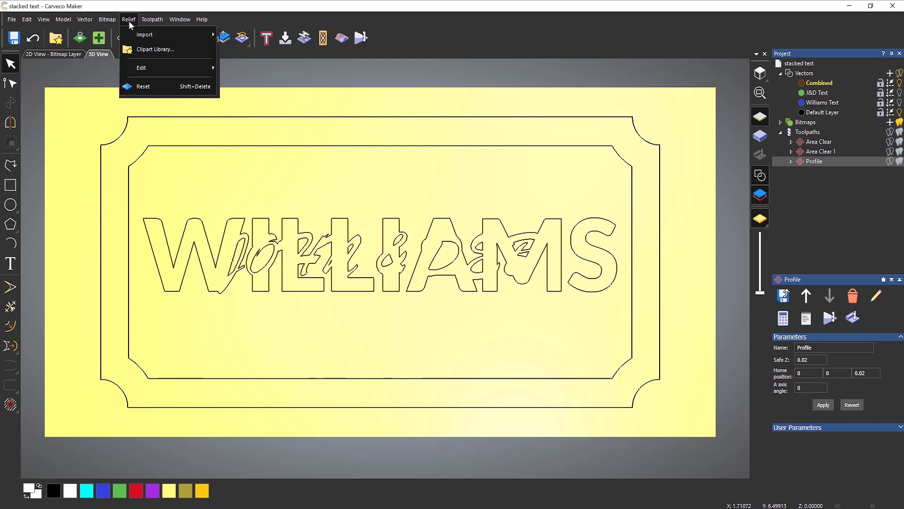
{"action": "mouse_move", "coordinate": [179, 34]}
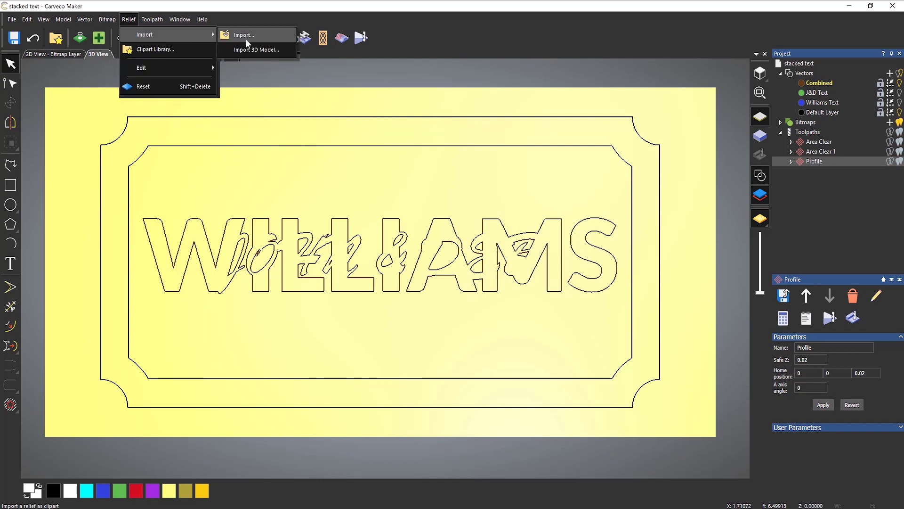
{"action": "left_click", "coordinate": [275, 35]}
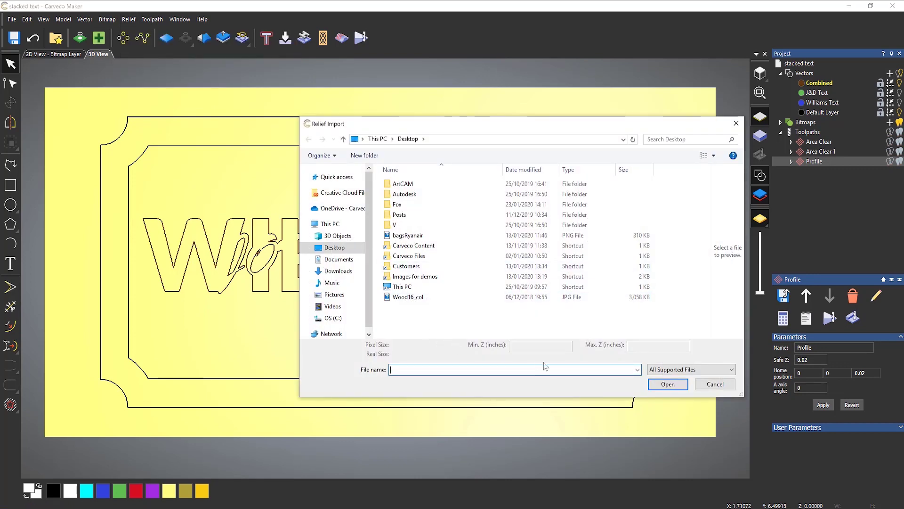
{"action": "left_click", "coordinate": [414, 297]}
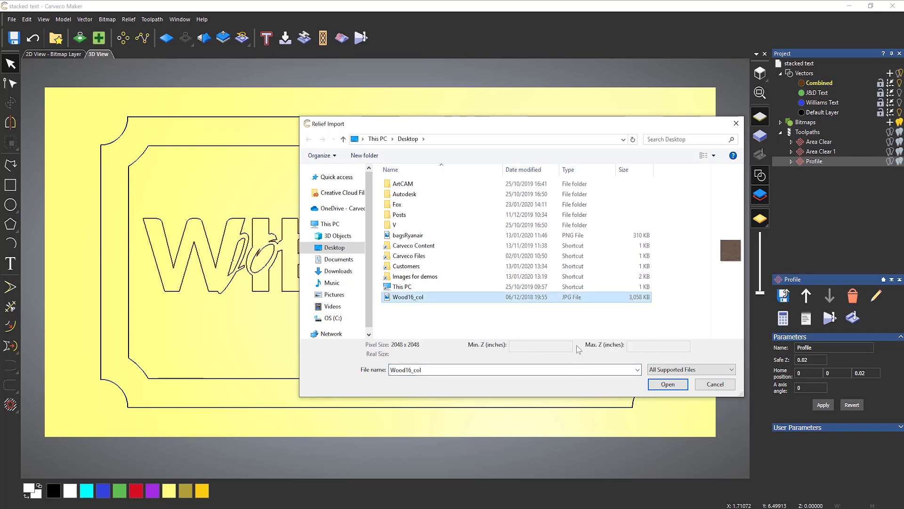
{"action": "left_click", "coordinate": [666, 386]}
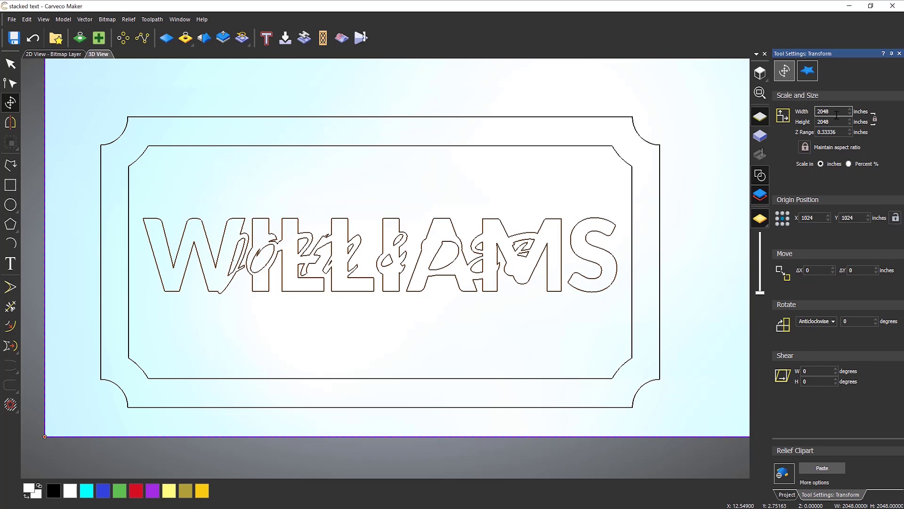
Scale the imported wood relief to 12 by 12 inches and centre it on the model.
{"action": "left_click_drag", "start_coordinate": [836, 114], "coordinate": [788, 118]}
{"action": "type", "text": "12"}
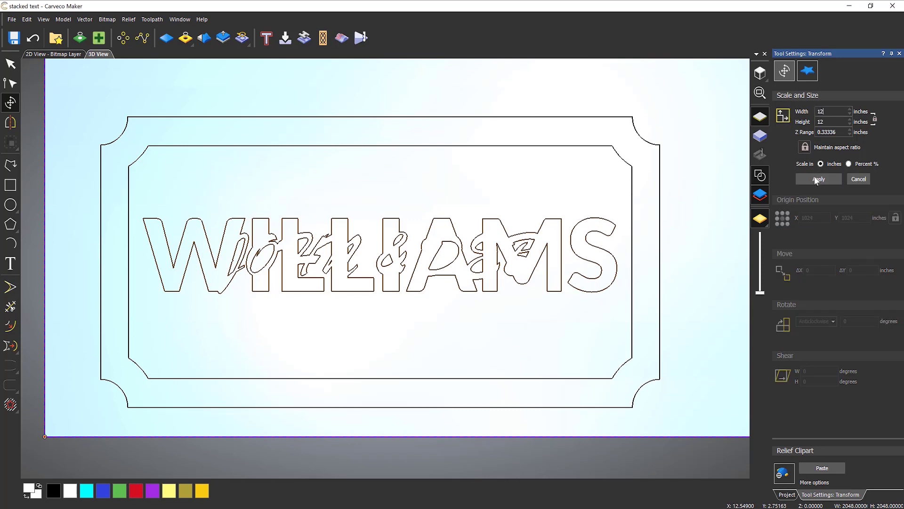
{"action": "left_click", "coordinate": [817, 179]}
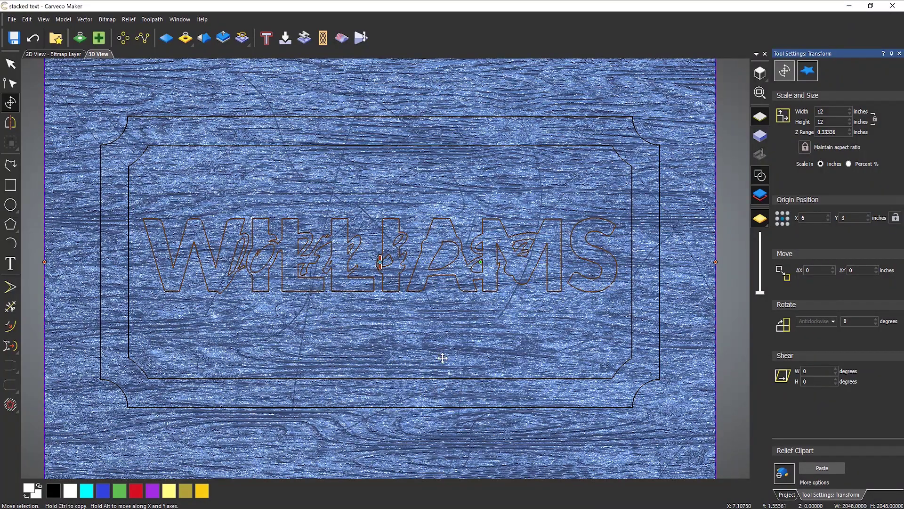
Flatten the wood grain relief by setting its Z range to 0.060 inches.
{"action": "left_click_drag", "start_coordinate": [473, 388], "coordinate": [387, 329]}
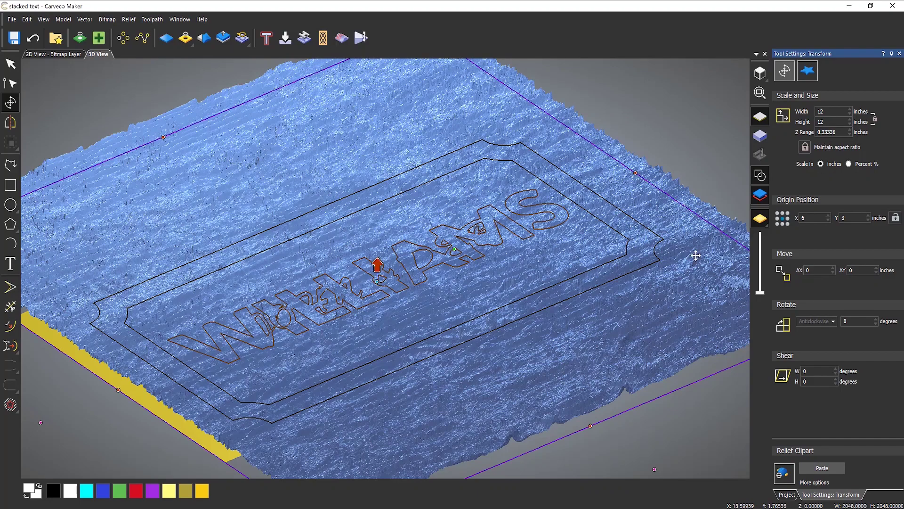
{"action": "mouse_move", "coordinate": [378, 266]}
{"action": "left_mouse_down"}
{"action": "mouse_move", "coordinate": [381, 120]}
{"action": "mouse_move", "coordinate": [374, 285]}
{"action": "mouse_move", "coordinate": [377, 277]}
{"action": "left_mouse_up"}
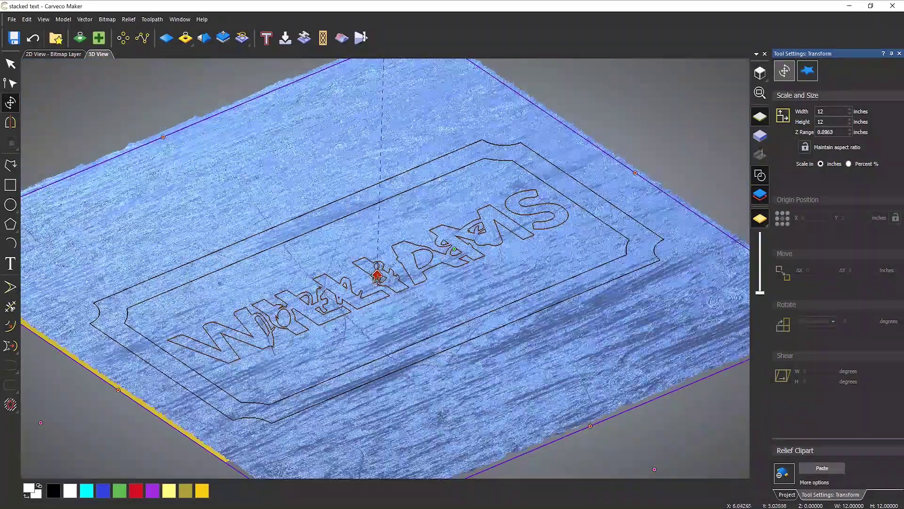
{"action": "left_click_drag", "start_coordinate": [838, 132], "coordinate": [825, 132]}
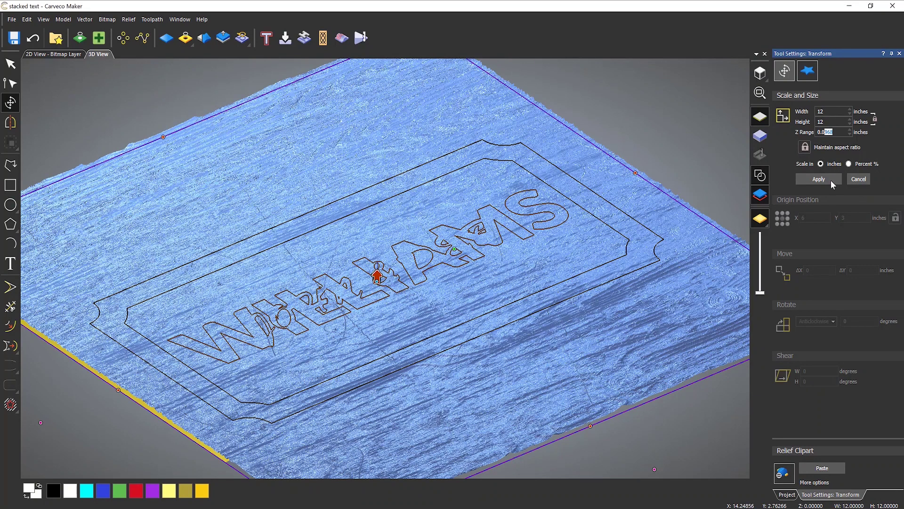
{"action": "type", "text": "60"}
{"action": "left_click", "coordinate": [831, 180]}
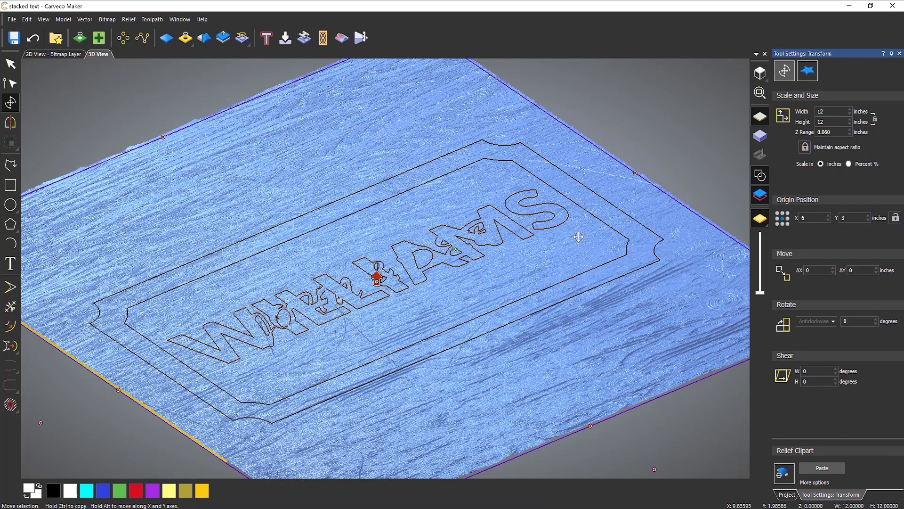
Shrink the wood relief from its corner to about 11.18 inches square and paste it onto the model.
{"action": "left_click_drag", "start_coordinate": [584, 233], "coordinate": [744, 423]}
{"action": "scroll", "coordinate": [555, 215], "scroll_direction": "down", "scroll_amount": 5}
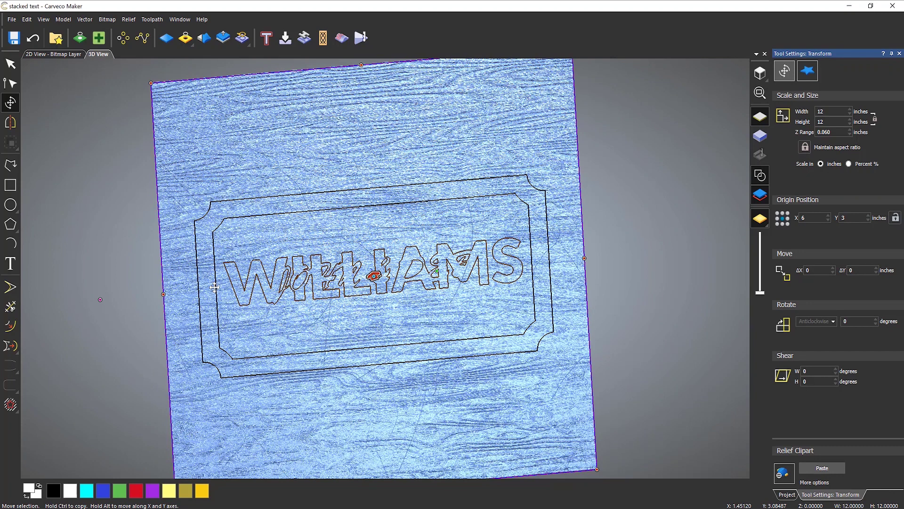
{"action": "scroll", "coordinate": [509, 163], "scroll_direction": "down", "scroll_amount": 1}
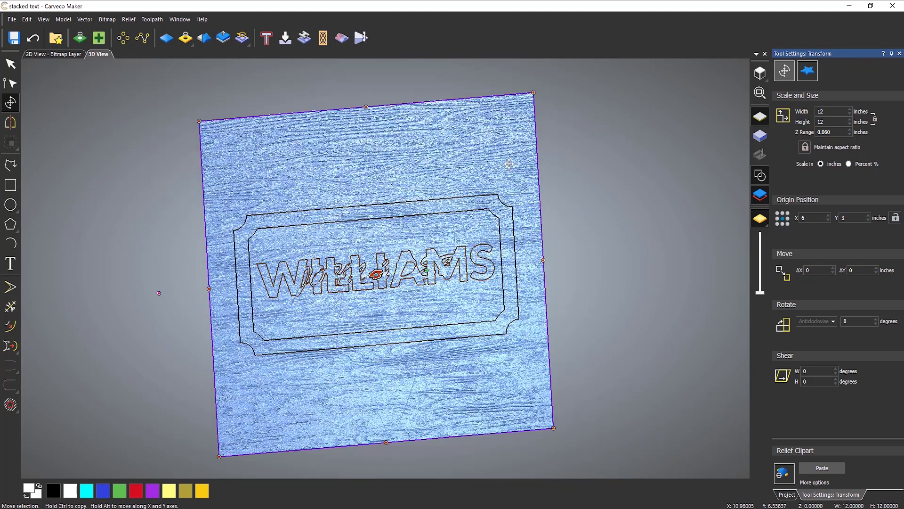
{"action": "left_click_drag", "start_coordinate": [534, 93], "coordinate": [512, 118]}
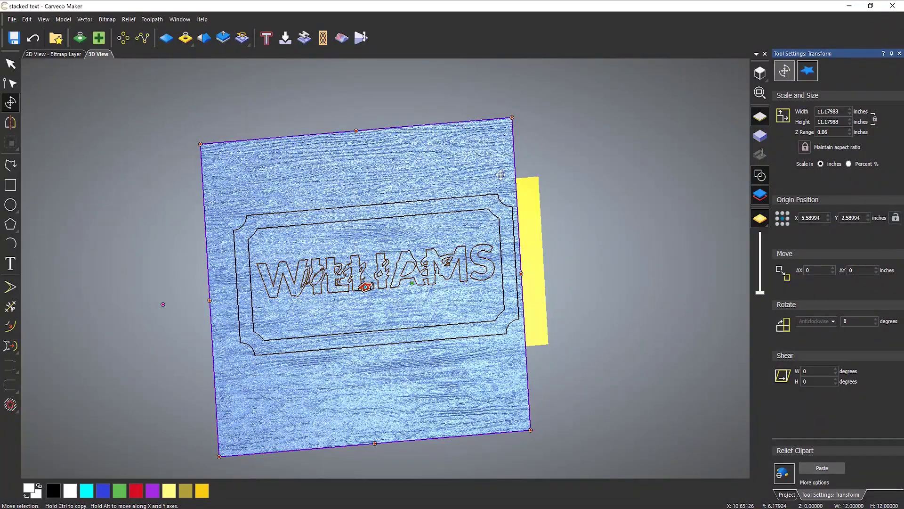
{"action": "left_click", "coordinate": [824, 468]}
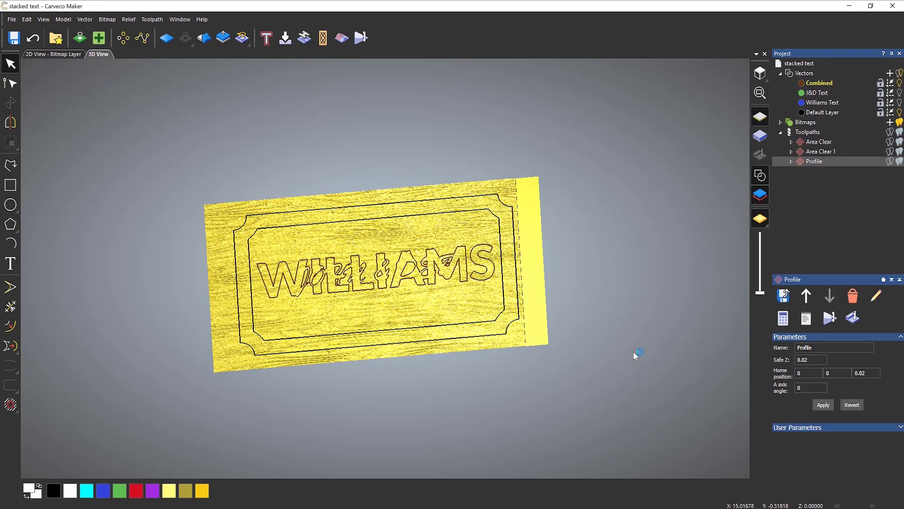
Examine the pasted wood texture around the lettering and the inner border vector.
{"action": "left_click_drag", "start_coordinate": [488, 319], "coordinate": [491, 250]}
{"action": "scroll", "coordinate": [489, 248], "scroll_direction": "up", "scroll_amount": 4}
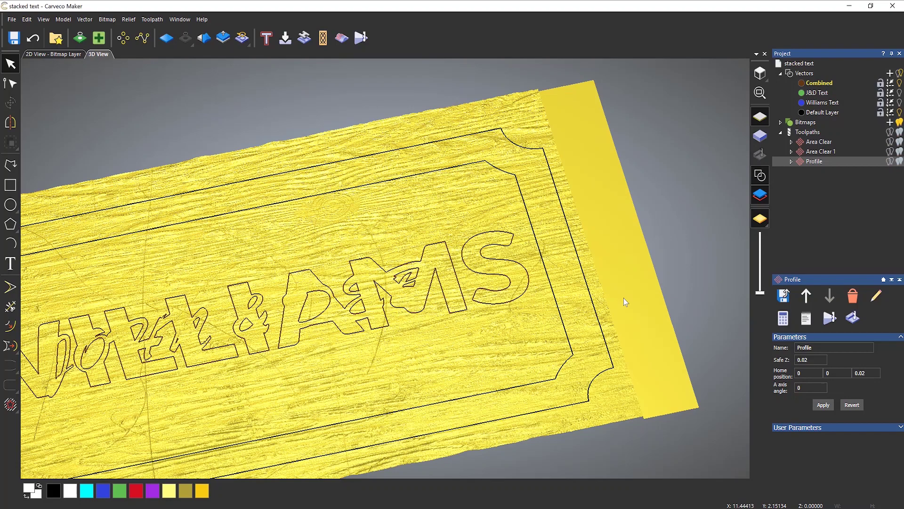
{"action": "left_click", "coordinate": [533, 230]}
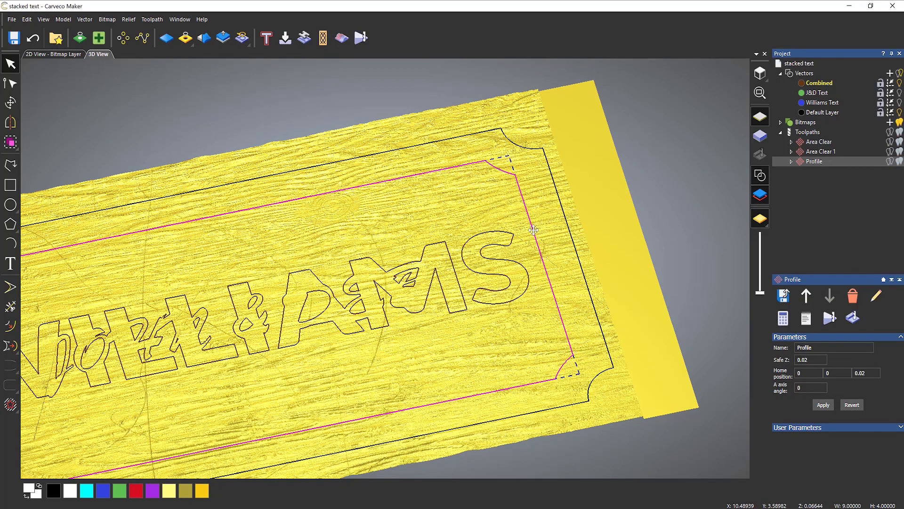
{"action": "scroll", "coordinate": [275, 347], "scroll_direction": "down", "scroll_amount": 5}
{"action": "scroll", "coordinate": [276, 347], "scroll_direction": "up", "scroll_amount": 2}
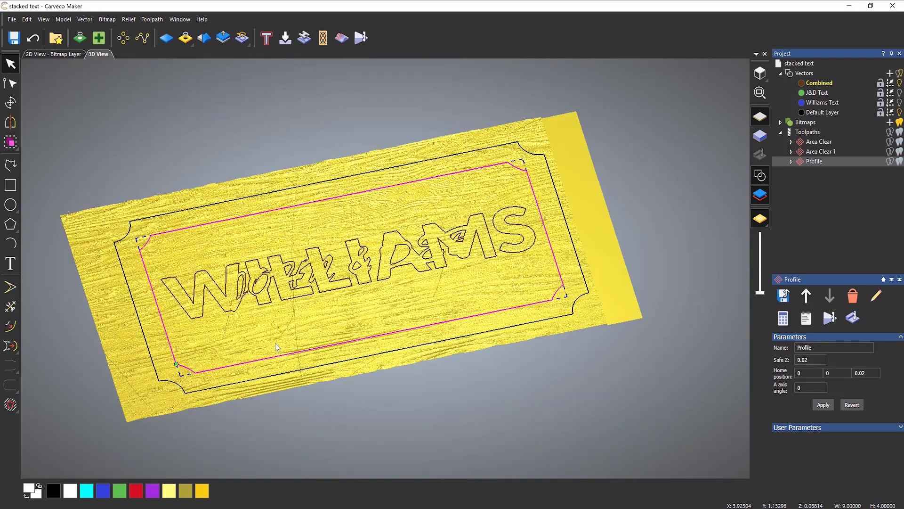
{"action": "scroll", "coordinate": [275, 347], "scroll_direction": "up", "scroll_amount": 1}
{"action": "scroll", "coordinate": [247, 238], "scroll_direction": "up", "scroll_amount": 2}
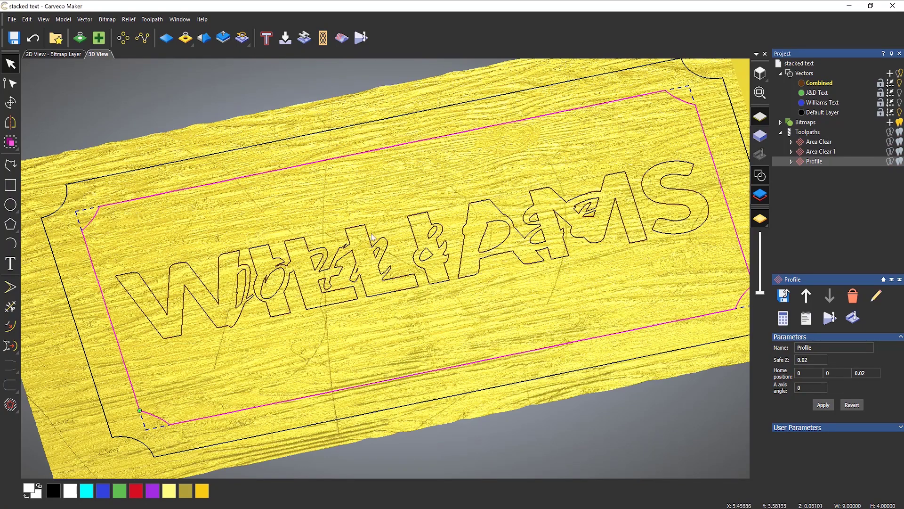
{"action": "scroll", "coordinate": [372, 237], "scroll_direction": "down", "scroll_amount": 1}
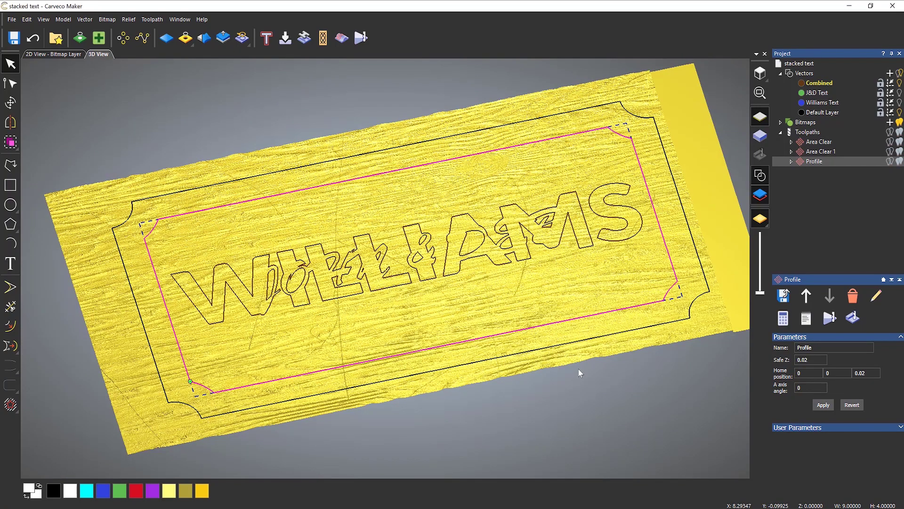
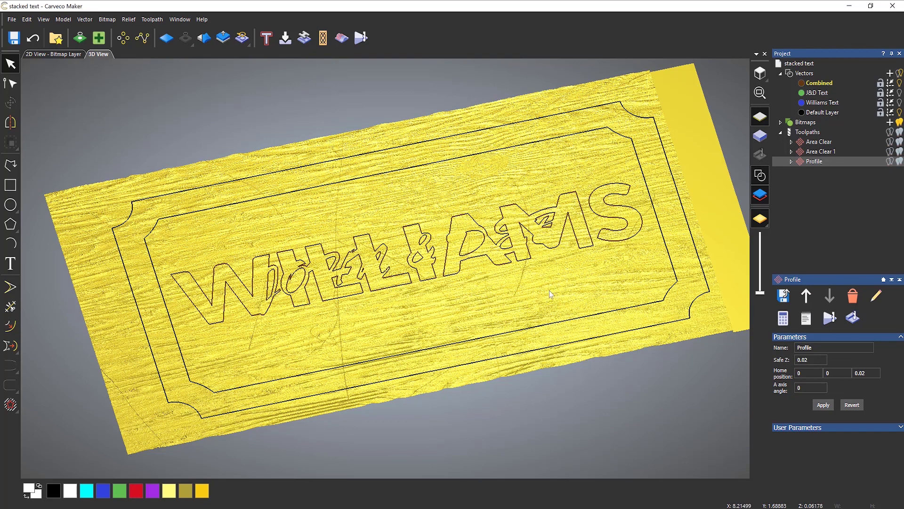
Compare the wireframes of the Area Clear and Area Clear 1 toolpaths over the textured relief, leaving only Area Clear 1 shown.
{"action": "left_click", "coordinate": [814, 143]}
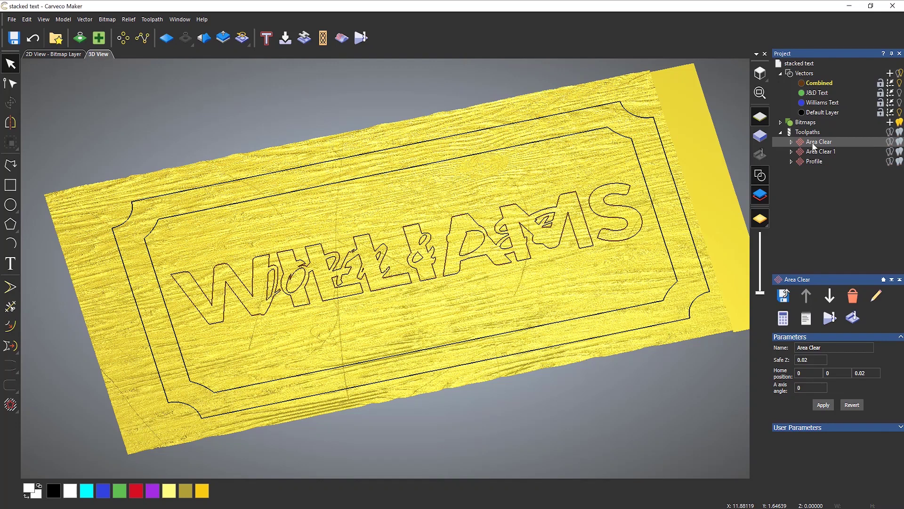
{"action": "left_click", "coordinate": [890, 142]}
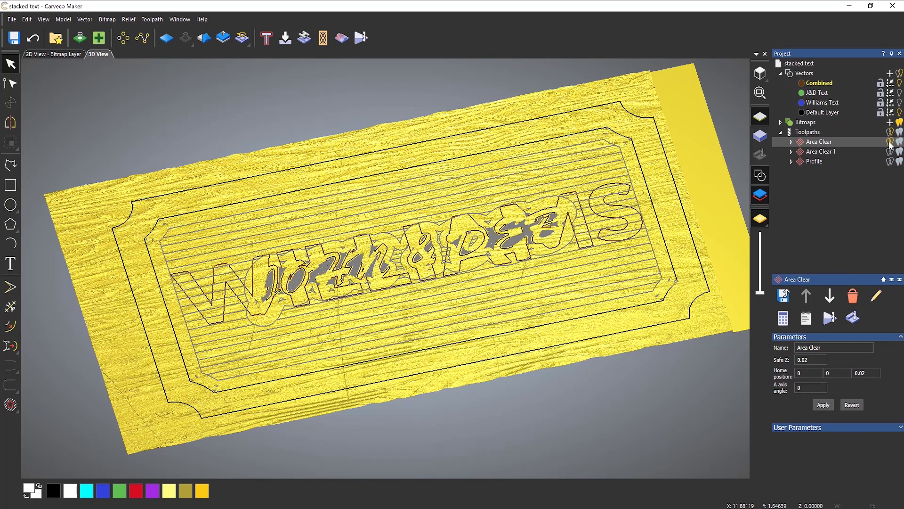
{"action": "left_click", "coordinate": [890, 145]}
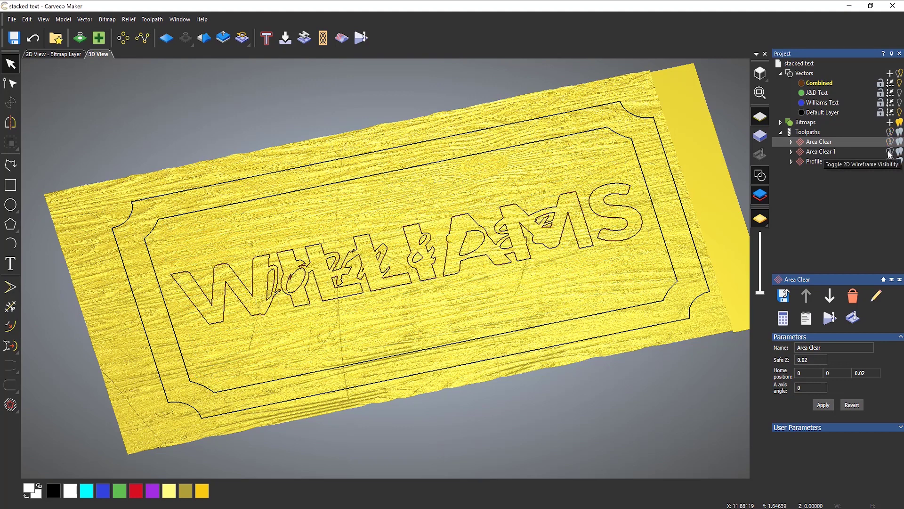
{"action": "left_click", "coordinate": [890, 153]}
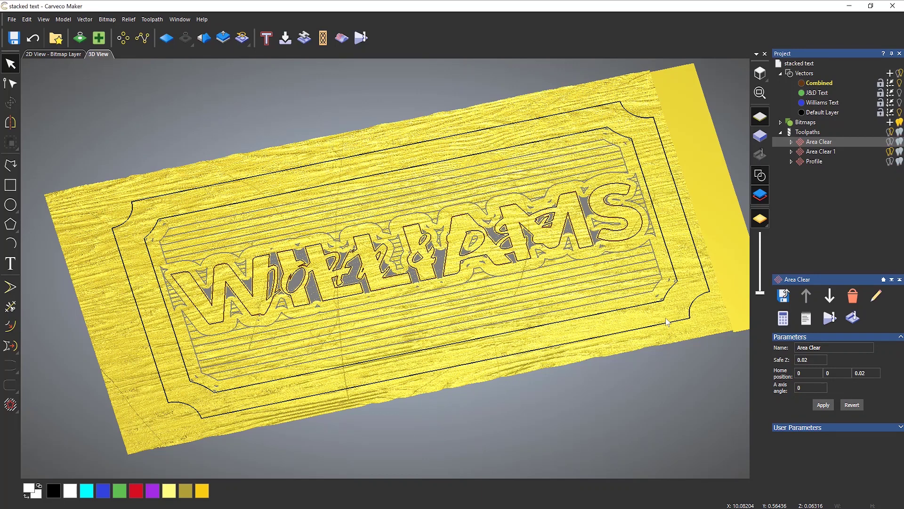
{"action": "left_click", "coordinate": [819, 142]}
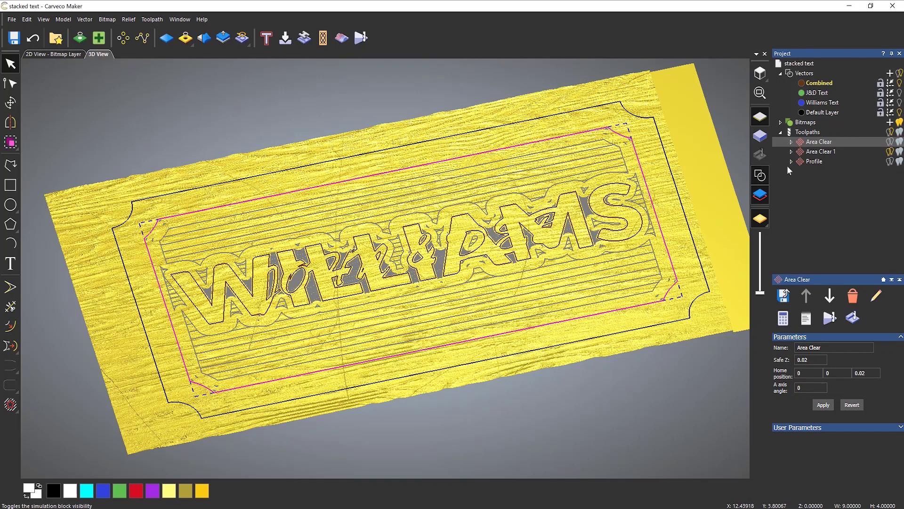
Recalculate the Area Clear 1 toolpath with a finish depth of 0.4 inches and hide its toolpath display.
{"action": "double_click", "coordinate": [810, 153]}
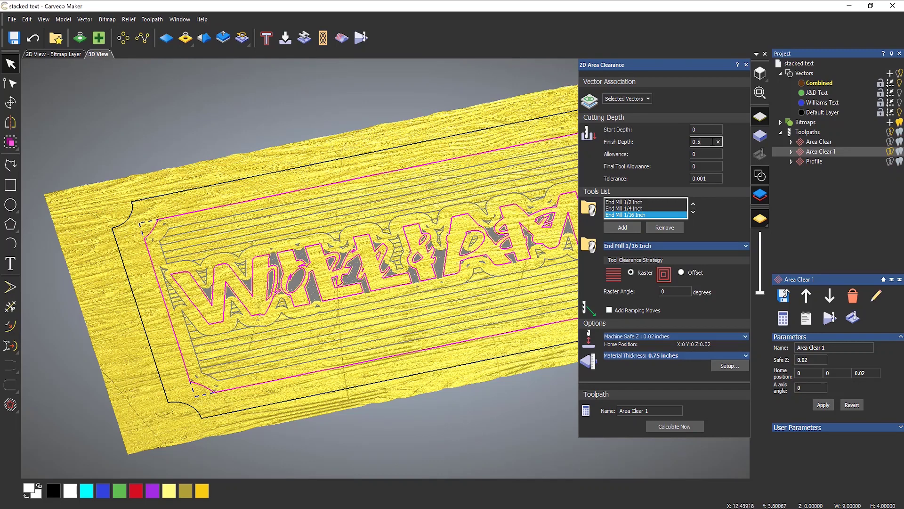
{"action": "key", "text": "BackSpace"}
{"action": "type", "text": "4"}
{"action": "key", "text": "Return"}
{"action": "left_click", "coordinate": [668, 425]}
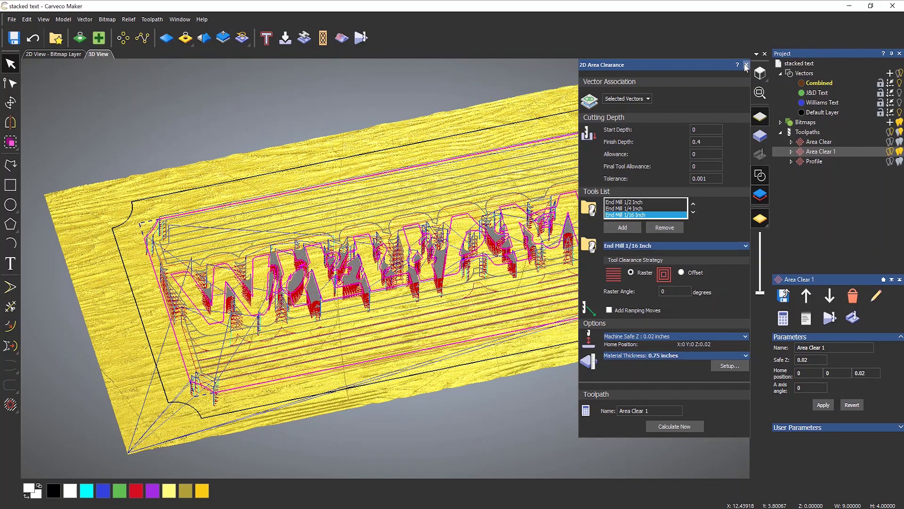
{"action": "left_click", "coordinate": [746, 65]}
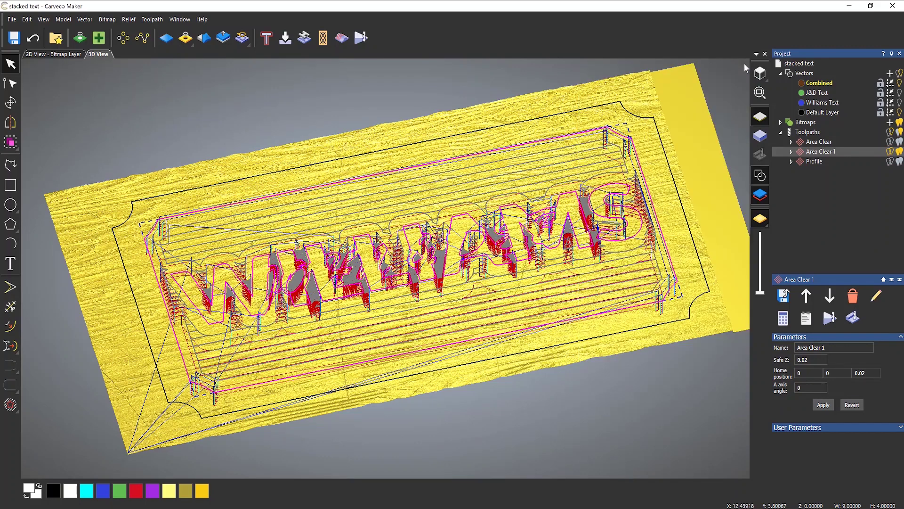
{"action": "left_click", "coordinate": [889, 151]}
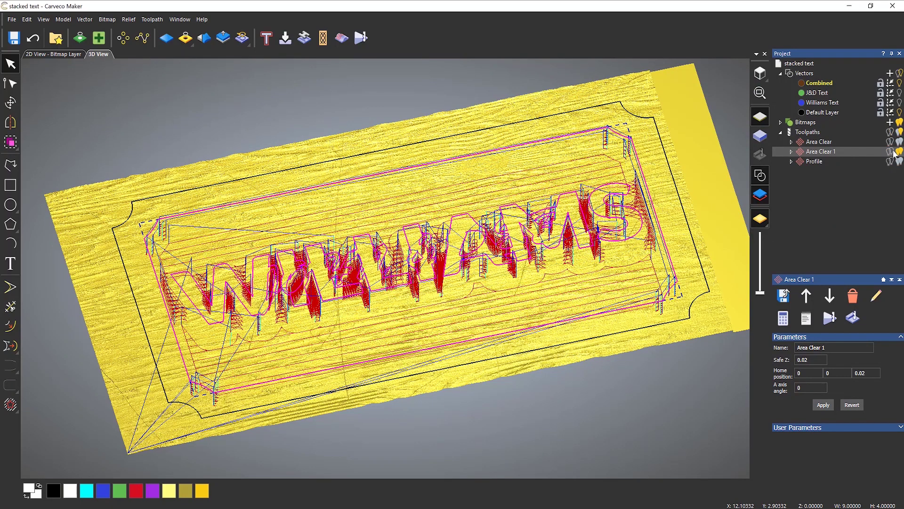
{"action": "left_click", "coordinate": [899, 152]}
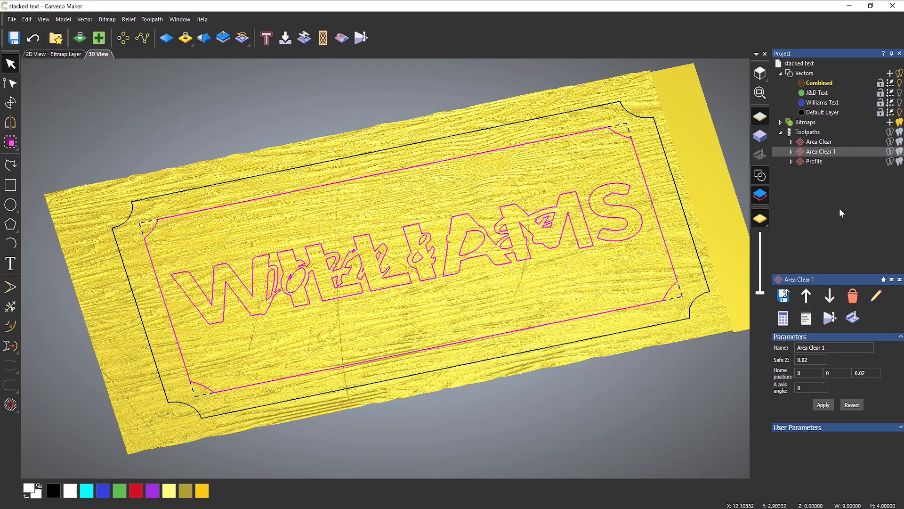
Simulate all toolpaths to preview the carved sign, and delete the simulation.
{"action": "right_click", "coordinate": [814, 134]}
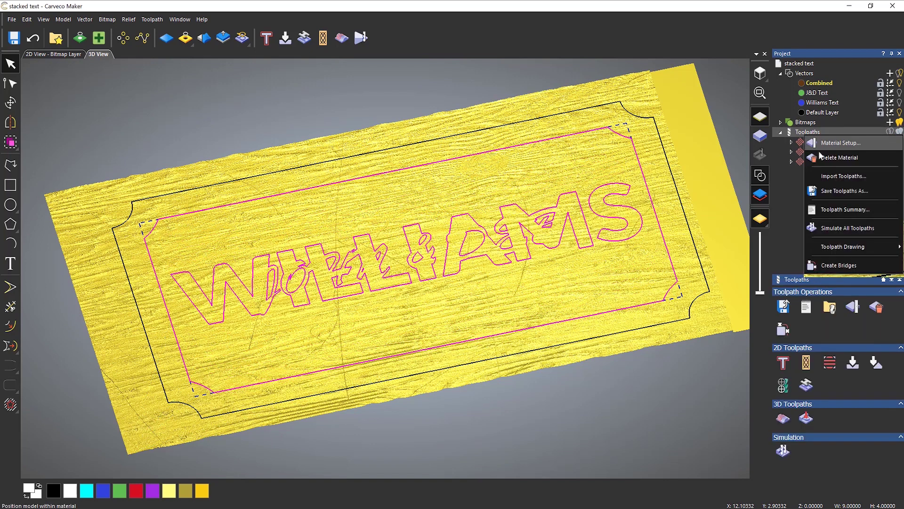
{"action": "left_click", "coordinate": [844, 230]}
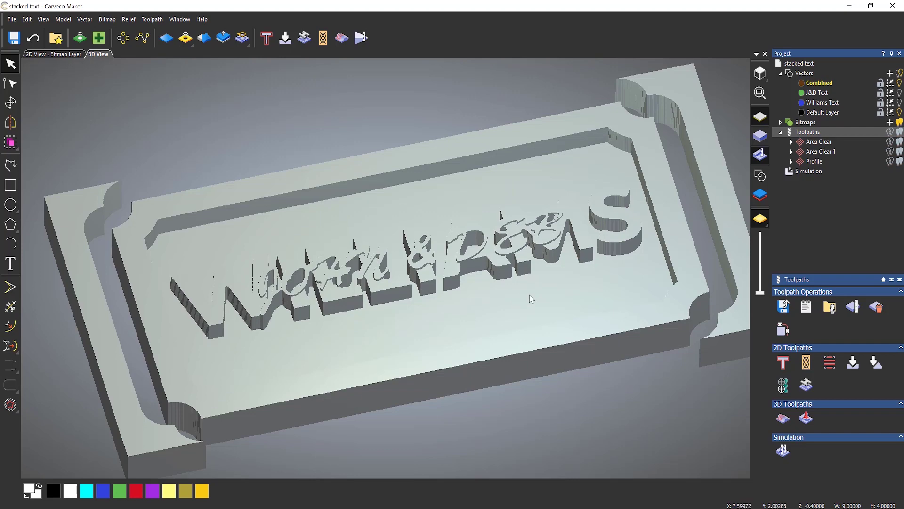
{"action": "right_click", "coordinate": [808, 171]}
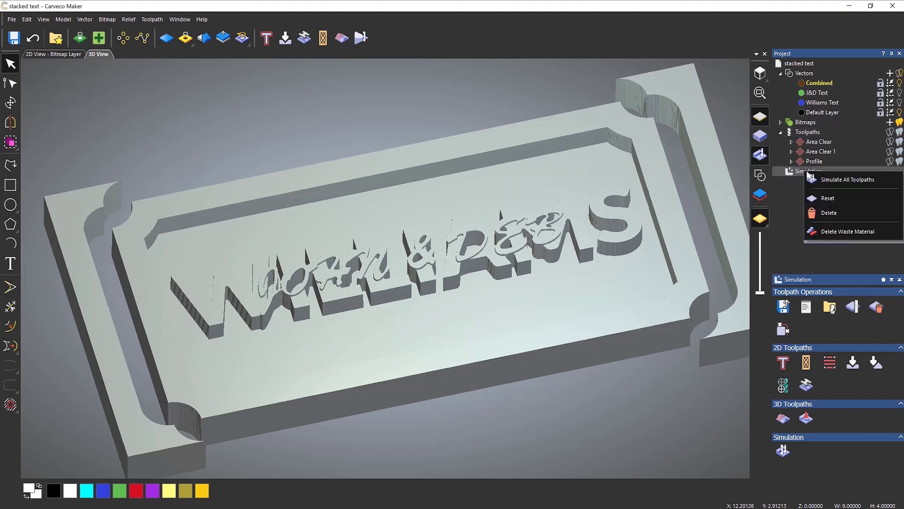
{"action": "left_click", "coordinate": [828, 213]}
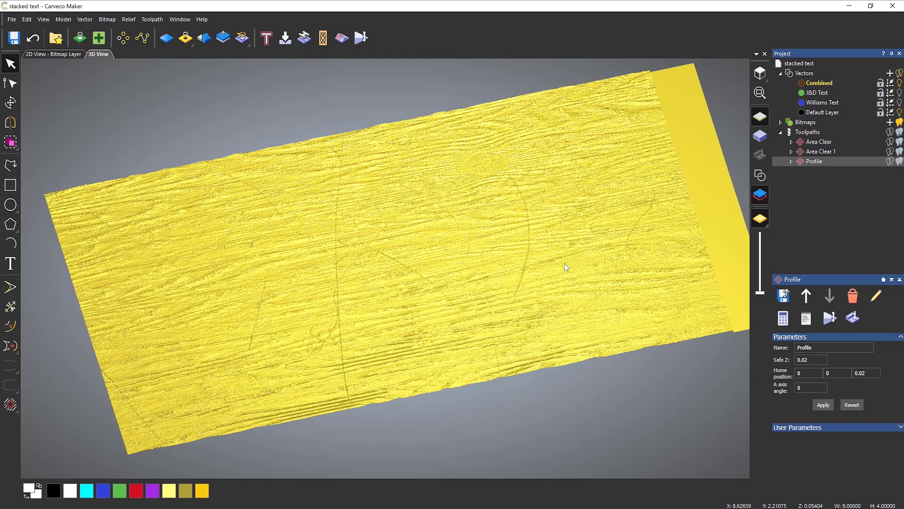
Show the vectors and the material block around the textured relief in the 3D view.
{"action": "left_click", "coordinate": [761, 176]}
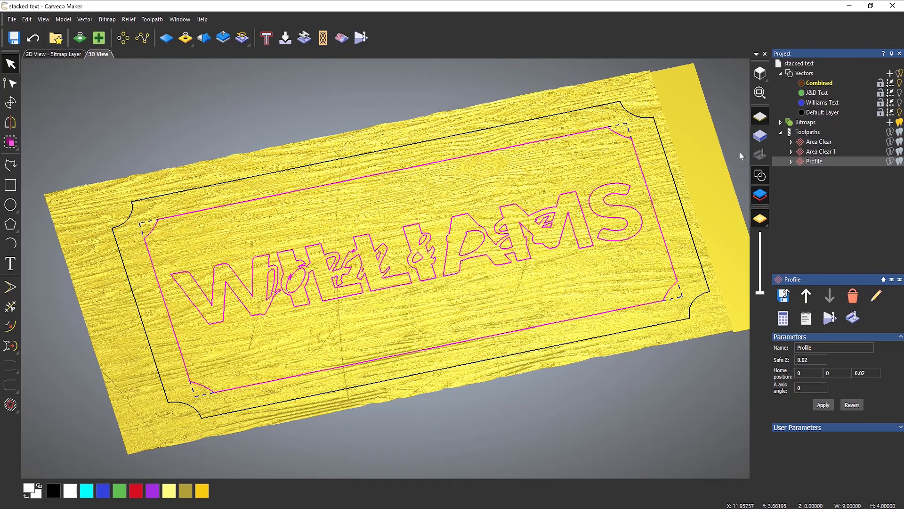
{"action": "left_click", "coordinate": [760, 136]}
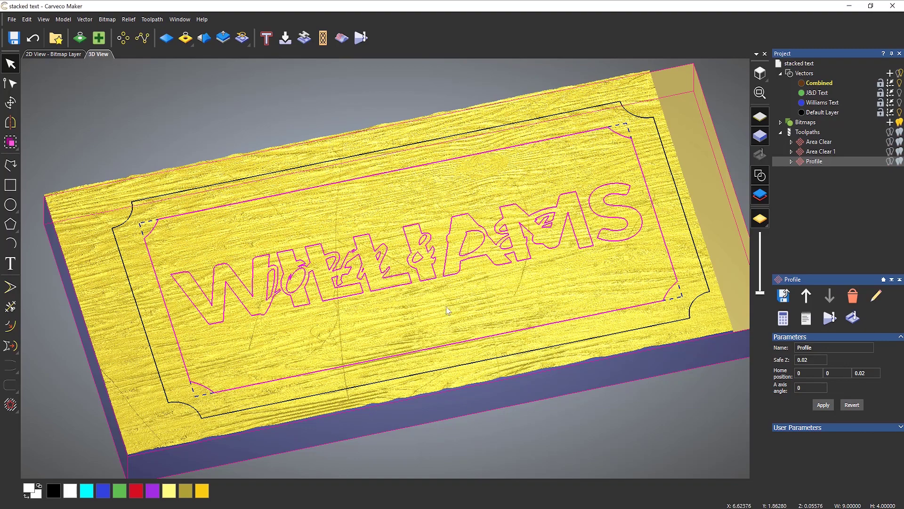
{"action": "left_click_drag", "start_coordinate": [439, 316], "coordinate": [469, 304]}
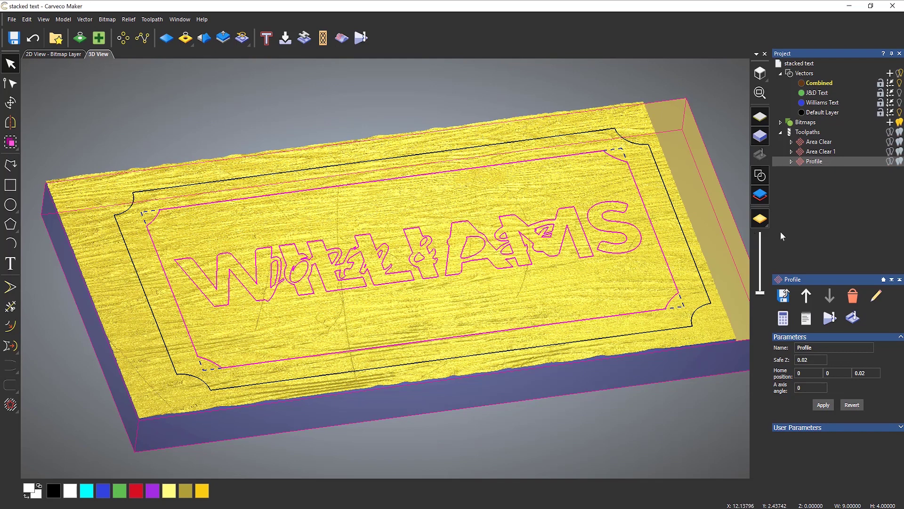
Position the model 0.5 inches below the top of the material in the material setup.
{"action": "left_click", "coordinate": [808, 133]}
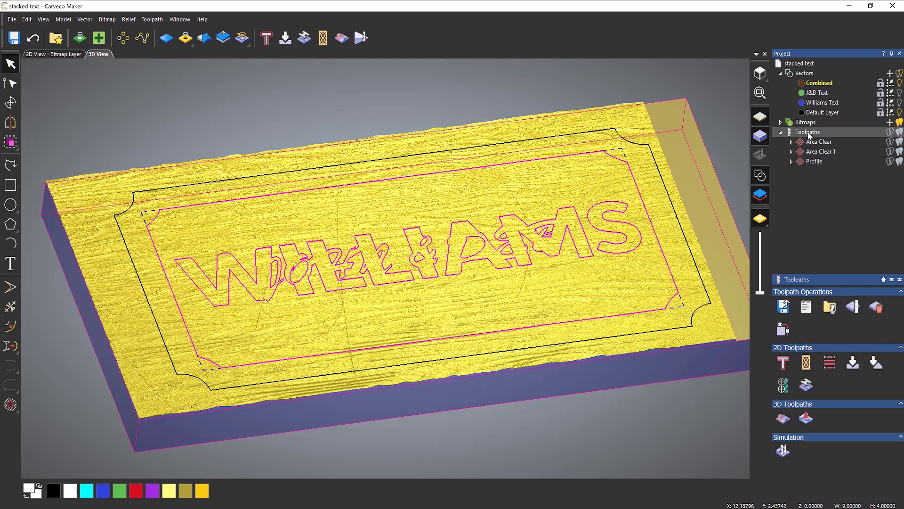
{"action": "left_click", "coordinate": [854, 307]}
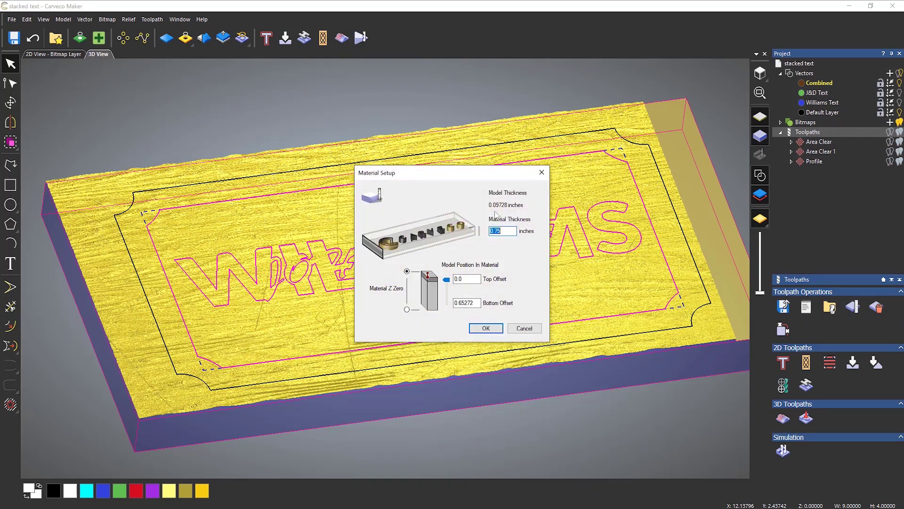
{"action": "left_click_drag", "start_coordinate": [464, 170], "coordinate": [636, 259]}
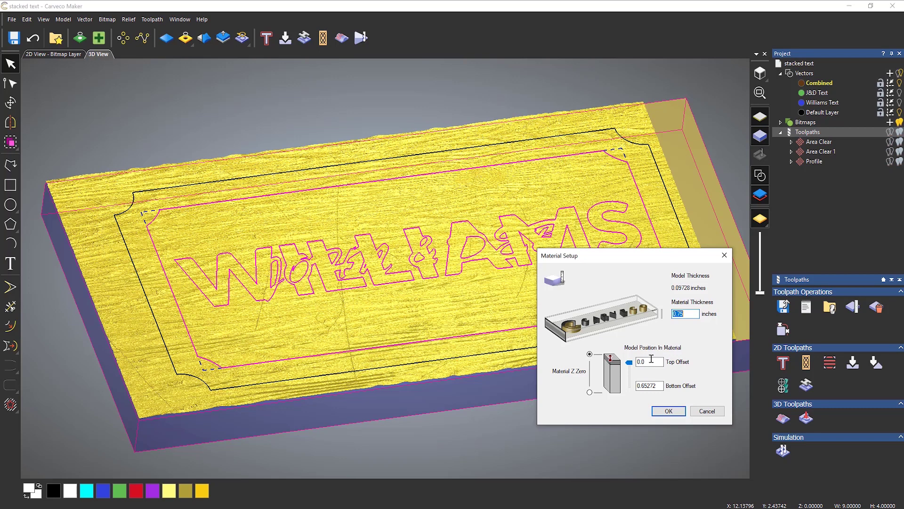
{"action": "key", "text": "Tab"}
{"action": "type", "text": "0.5"}
{"action": "left_click", "coordinate": [669, 411]}
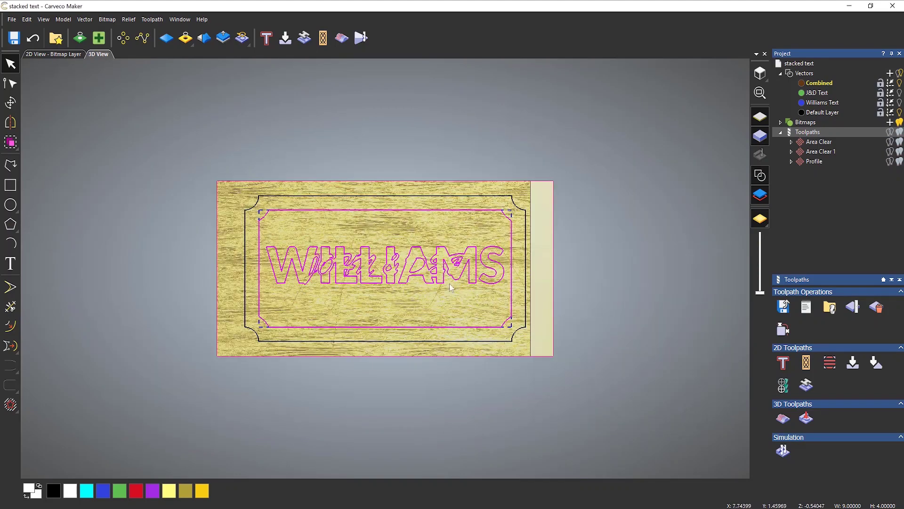
Start a Machine Relief toolpath with the area to machine limited to the selected vectors.
{"action": "left_click_drag", "start_coordinate": [490, 245], "coordinate": [394, 244]}
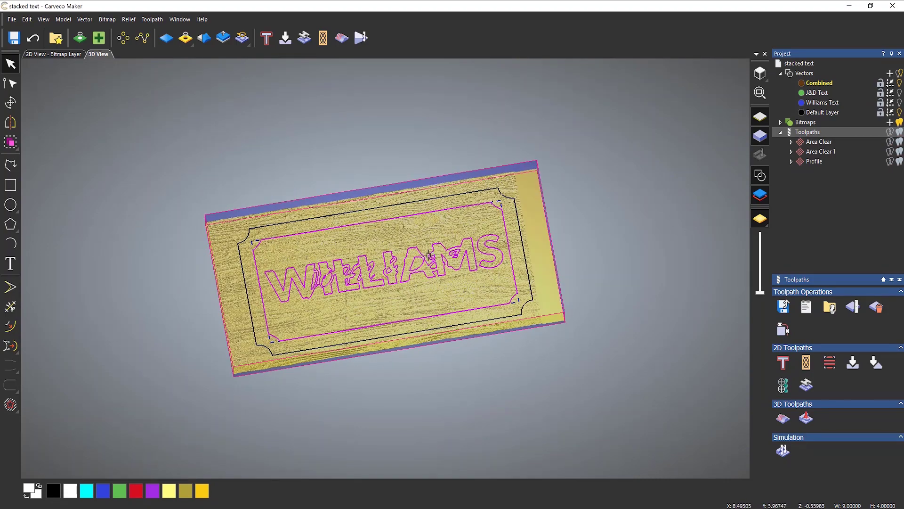
{"action": "scroll", "coordinate": [394, 244], "scroll_direction": "up", "scroll_amount": 3}
{"action": "left_click_drag", "start_coordinate": [425, 318], "coordinate": [441, 283]}
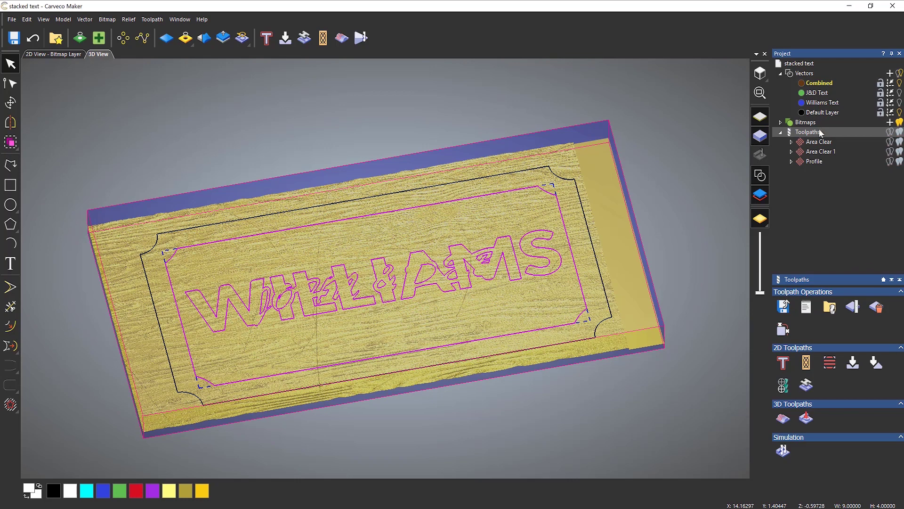
{"action": "left_click", "coordinate": [783, 418]}
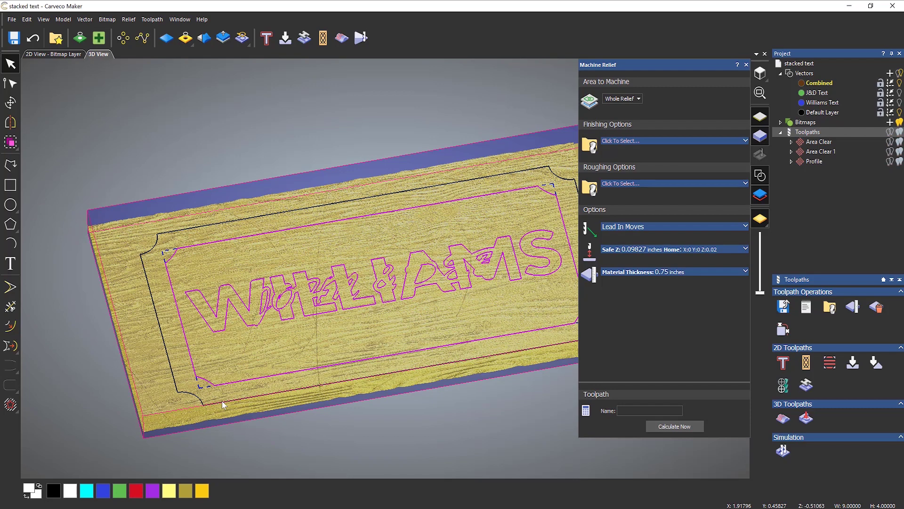
{"action": "left_click", "coordinate": [623, 98]}
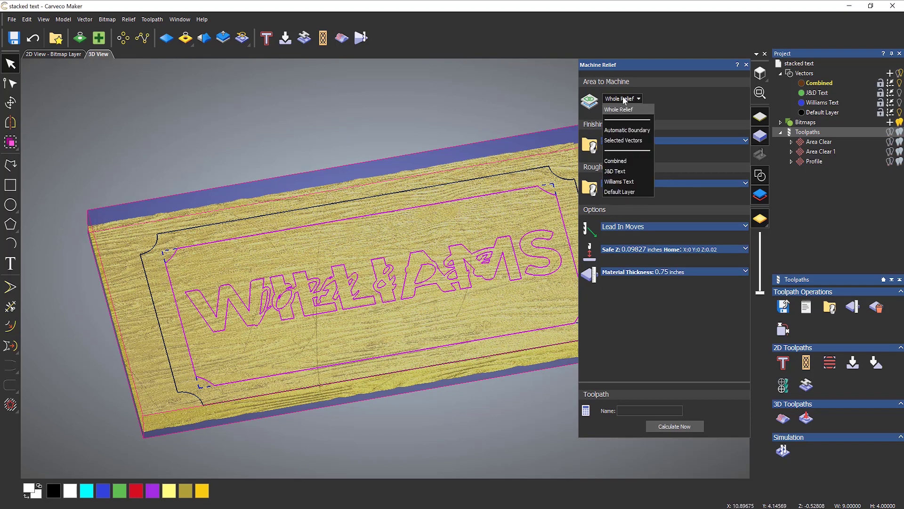
{"action": "left_click", "coordinate": [640, 142]}
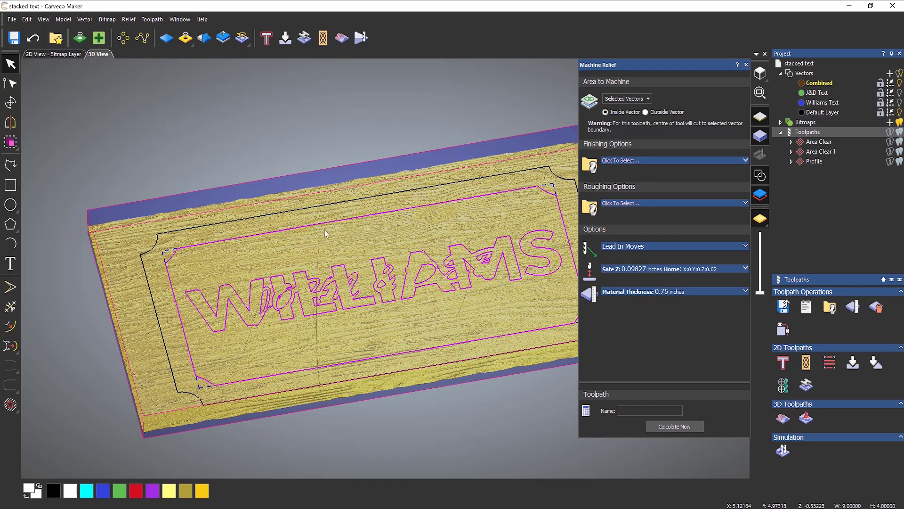
Assign the Ball Nose 1/16 Inch as the finishing tool and calculate the Machine Relief toolpath.
{"action": "left_click", "coordinate": [622, 161]}
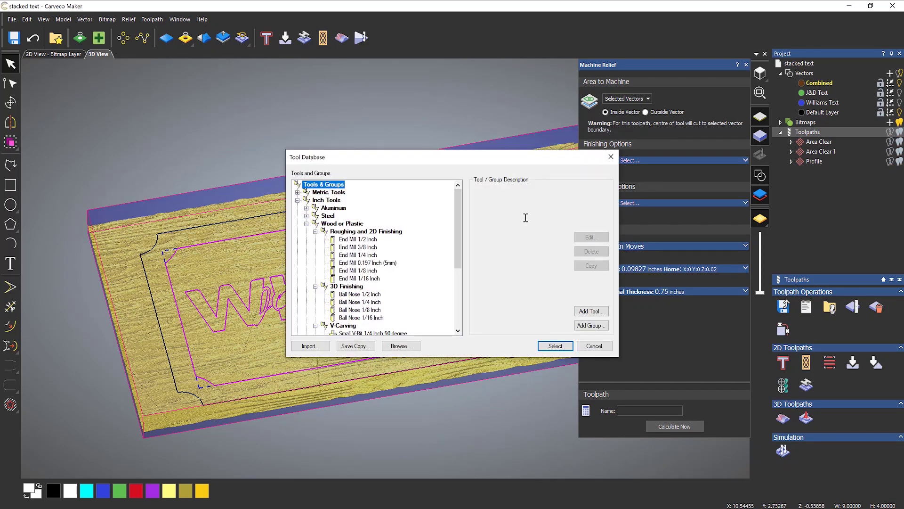
{"action": "left_click_drag", "start_coordinate": [461, 243], "coordinate": [461, 276]}
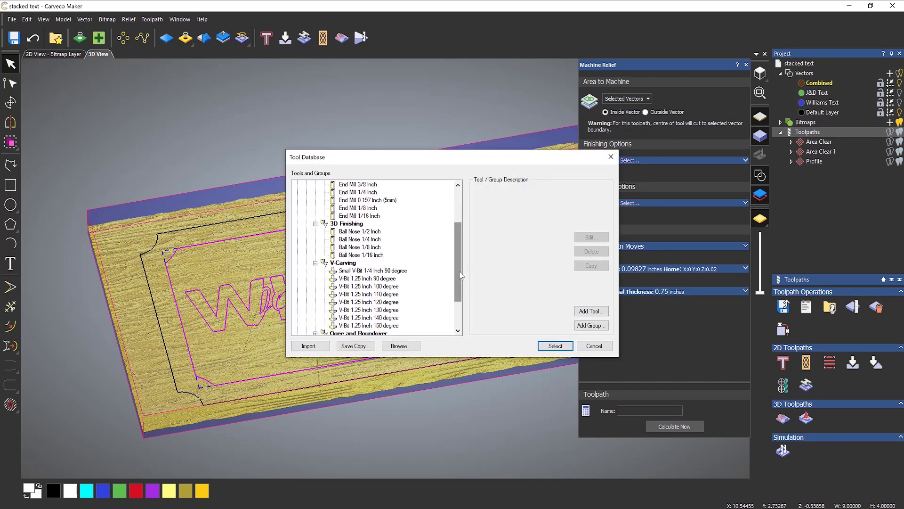
{"action": "left_click", "coordinate": [370, 255]}
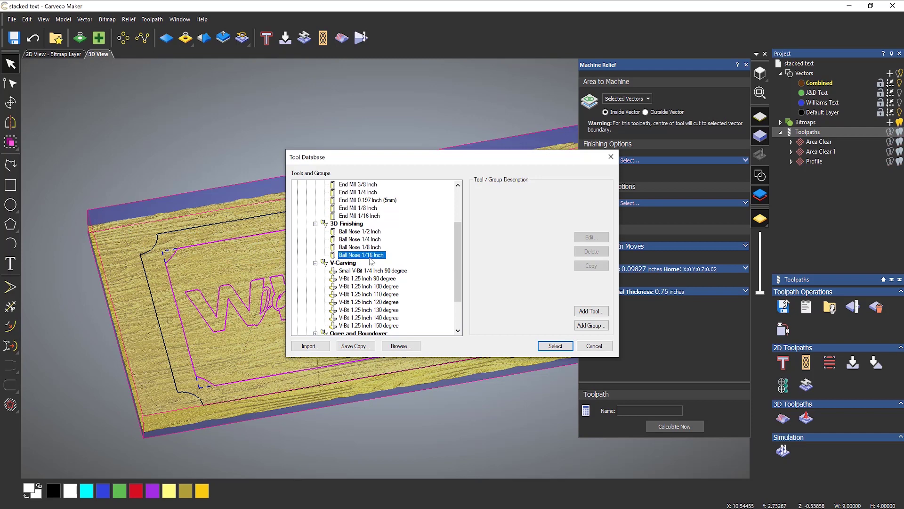
{"action": "left_click", "coordinate": [554, 346]}
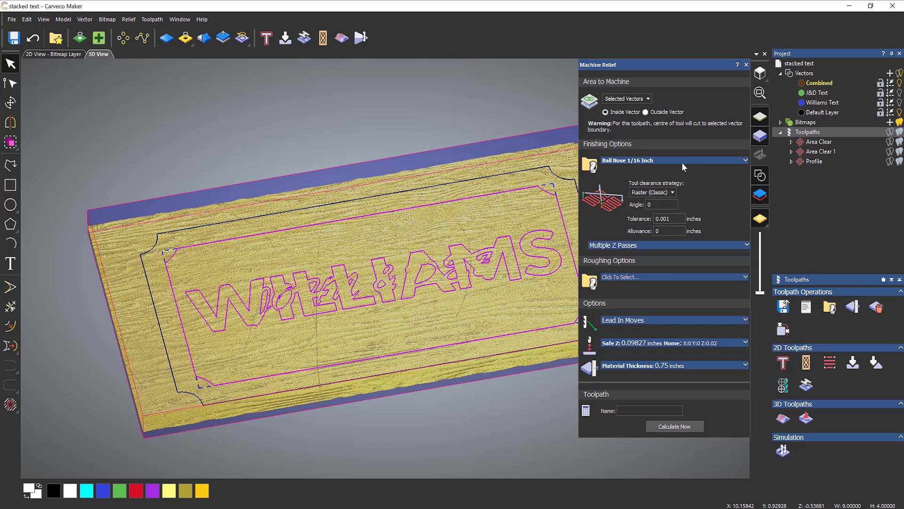
{"action": "left_click", "coordinate": [682, 162]}
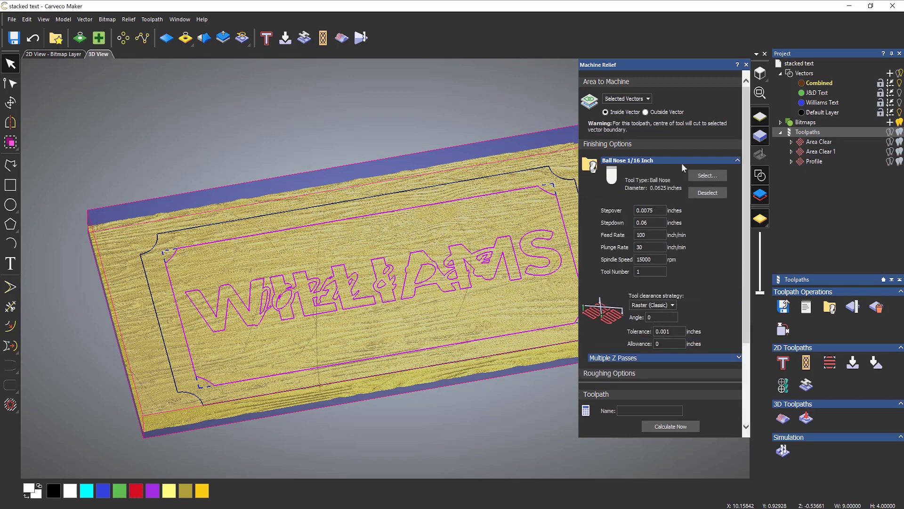
{"action": "left_click", "coordinate": [663, 209]}
{"action": "left_click", "coordinate": [652, 161]}
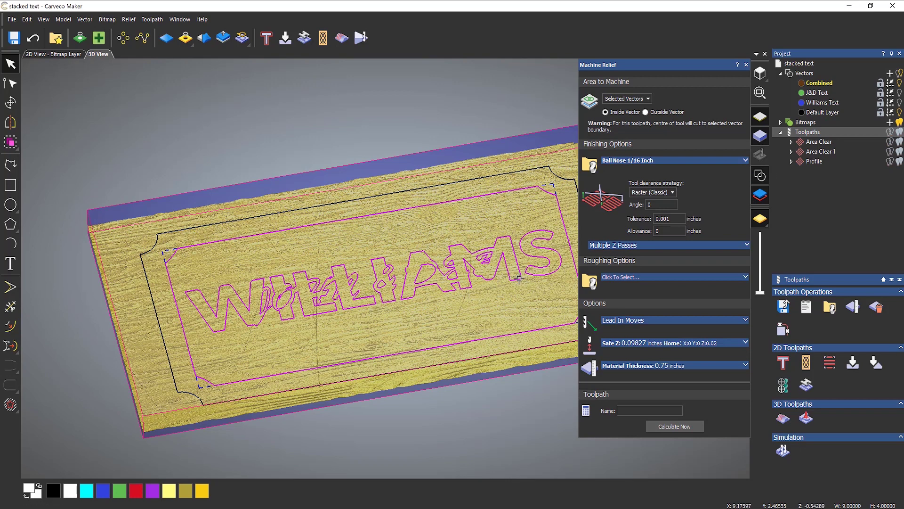
{"action": "left_click", "coordinate": [682, 427]}
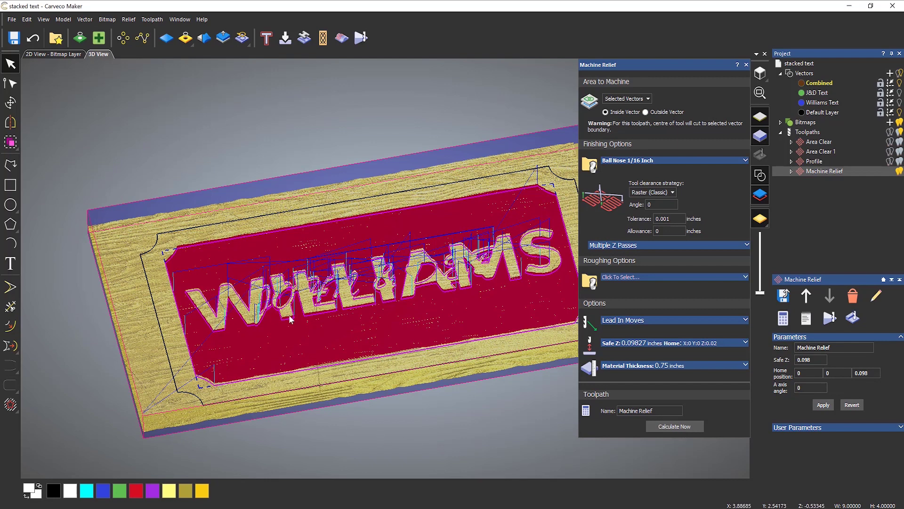
{"action": "left_click", "coordinate": [747, 66]}
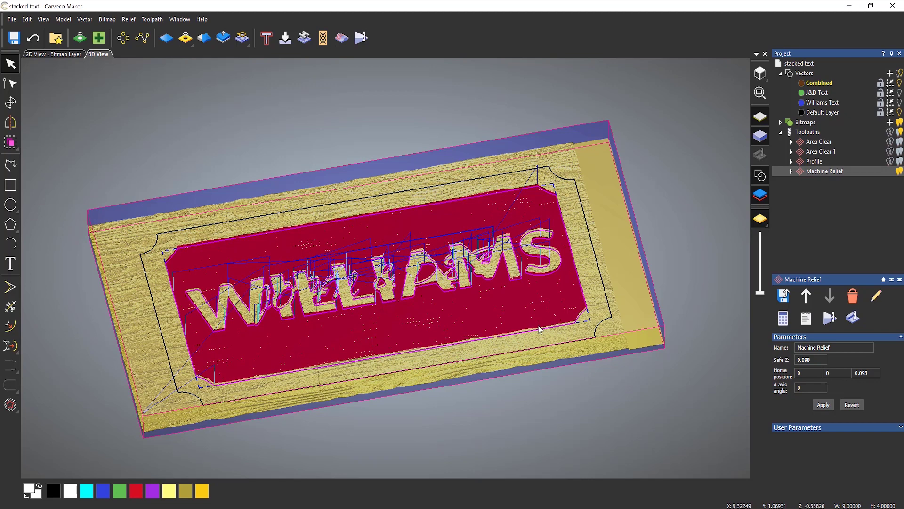
Simulate the Area Clear toolpath followed by Area Clear 1 on the material block.
{"action": "right_click", "coordinate": [811, 173]}
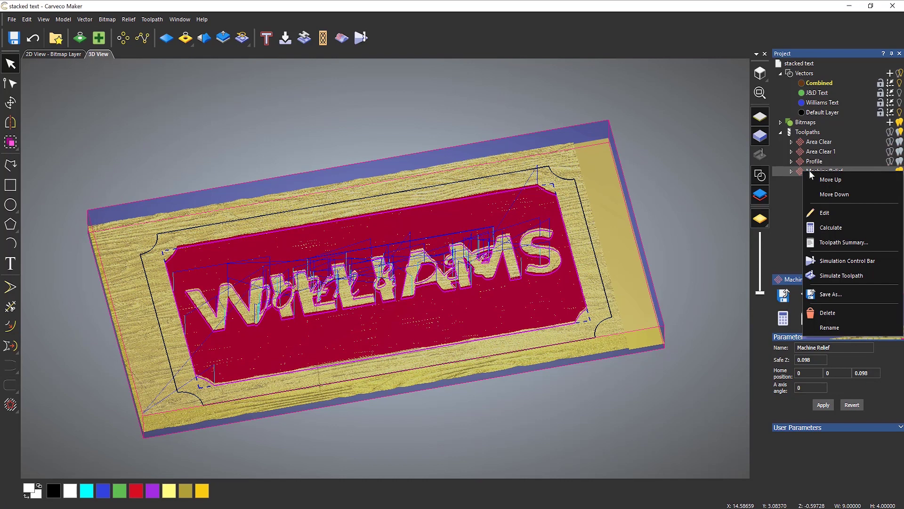
{"action": "left_click", "coordinate": [811, 141]}
{"action": "right_click", "coordinate": [811, 142]}
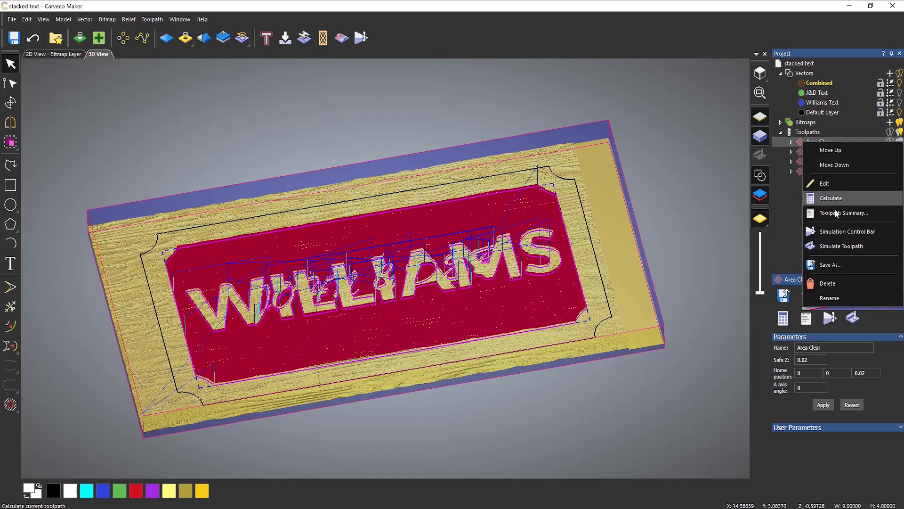
{"action": "left_click", "coordinate": [842, 246]}
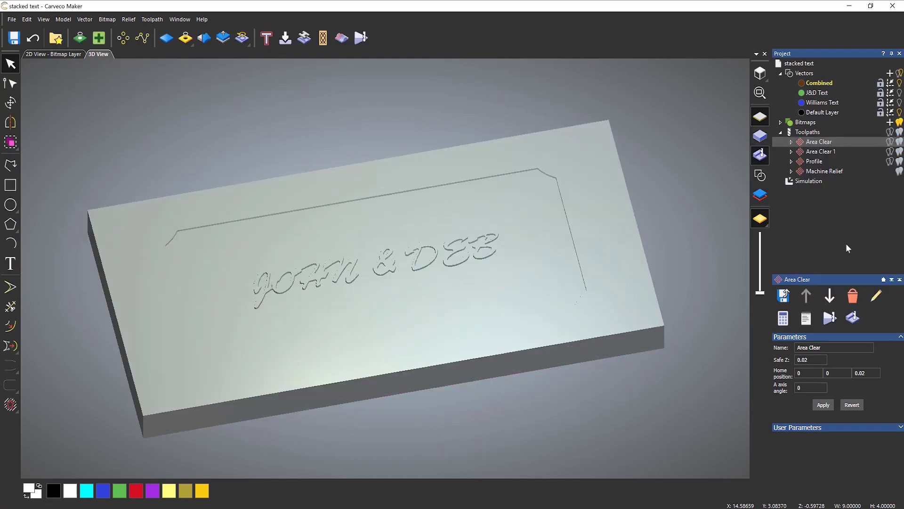
{"action": "right_click", "coordinate": [821, 152]}
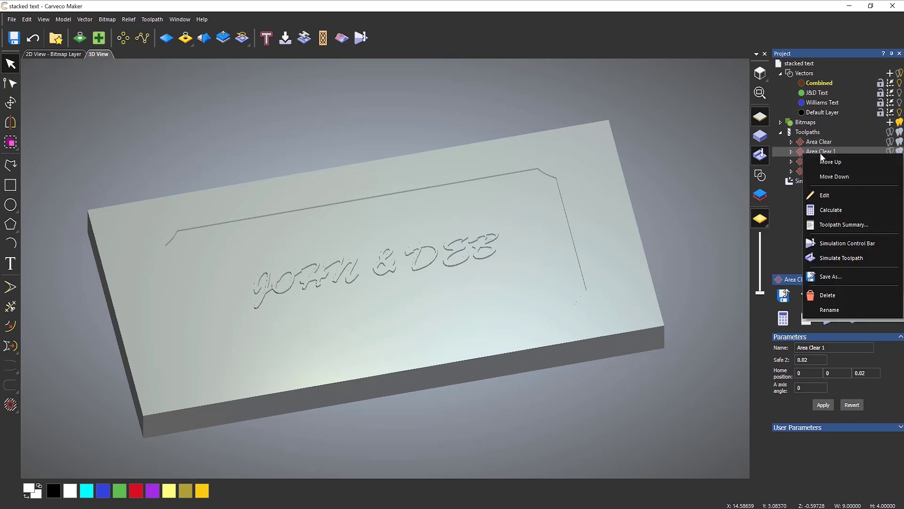
{"action": "left_click", "coordinate": [834, 258]}
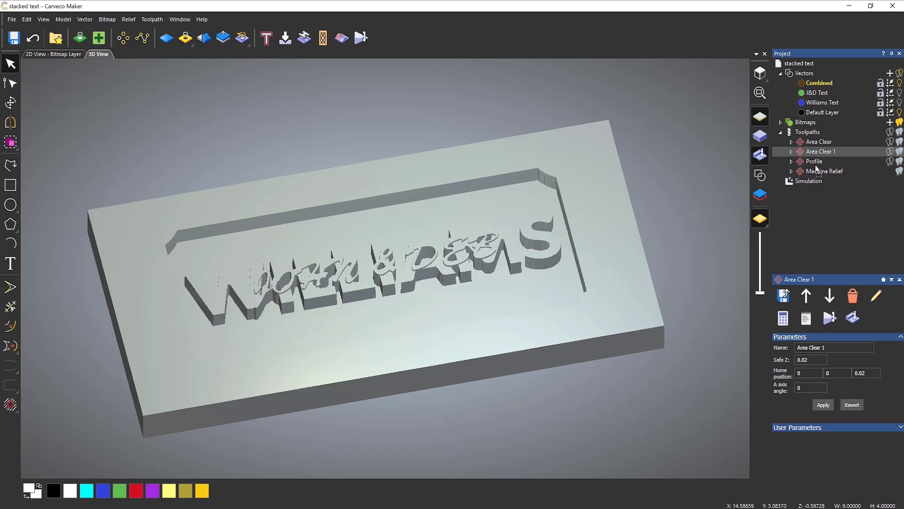
Reorder the Machine Relief toolpath ahead of the Profile toolpath and open its simulation controls.
{"action": "left_click_drag", "start_coordinate": [817, 169], "coordinate": [817, 178]}
{"action": "left_click", "coordinate": [822, 162]}
{"action": "right_click", "coordinate": [822, 162]}
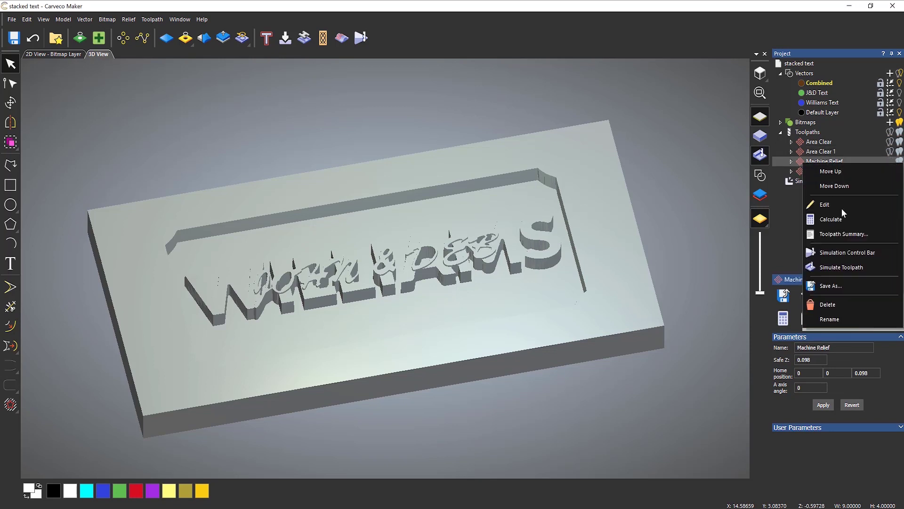
{"action": "left_click", "coordinate": [850, 252]}
{"action": "scroll", "coordinate": [371, 270], "scroll_direction": "up", "scroll_amount": 2}
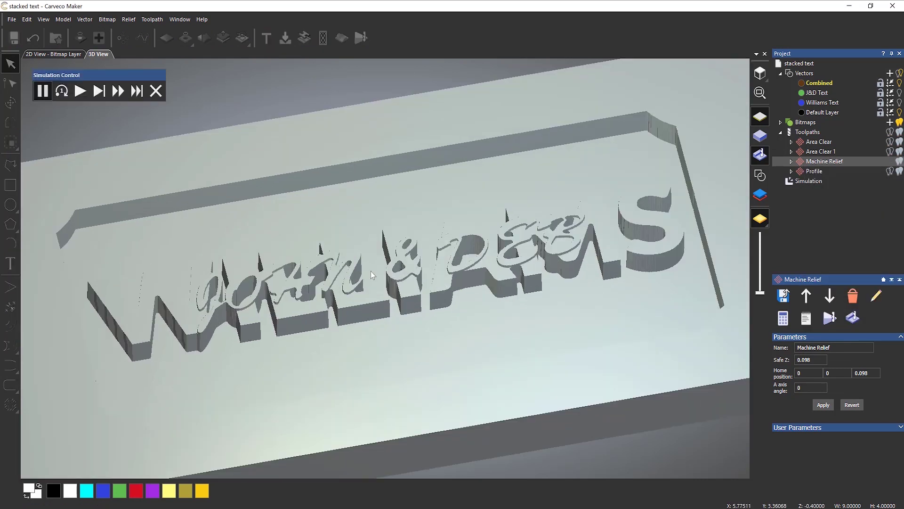
Run the Machine Relief simulation to the end, alternating normal and fast speed, and inspect the carved wood grain around the lettering.
{"action": "left_click", "coordinate": [82, 92]}
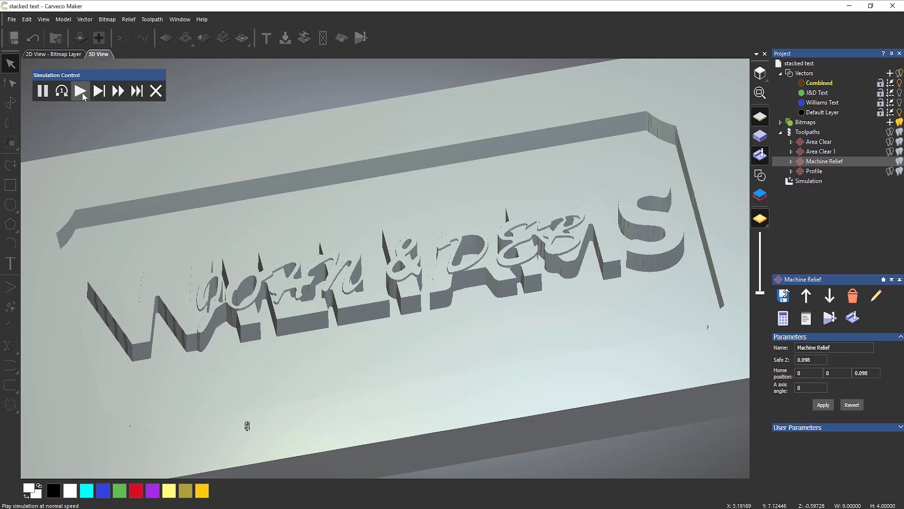
{"action": "left_click", "coordinate": [115, 92]}
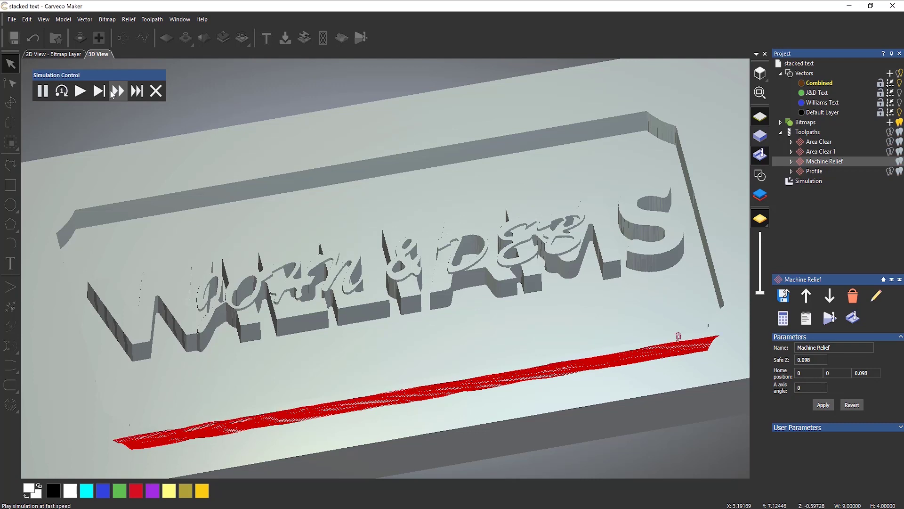
{"action": "left_click", "coordinate": [81, 92]}
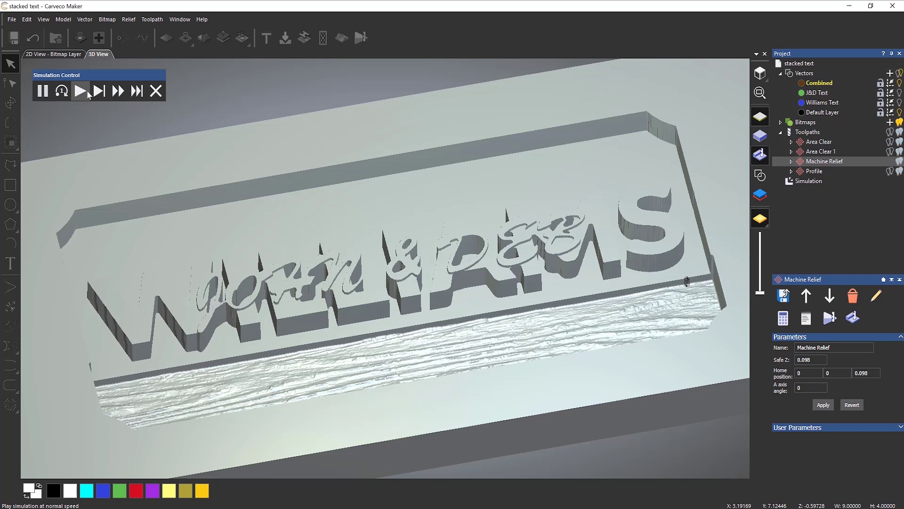
{"action": "left_click", "coordinate": [136, 99]}
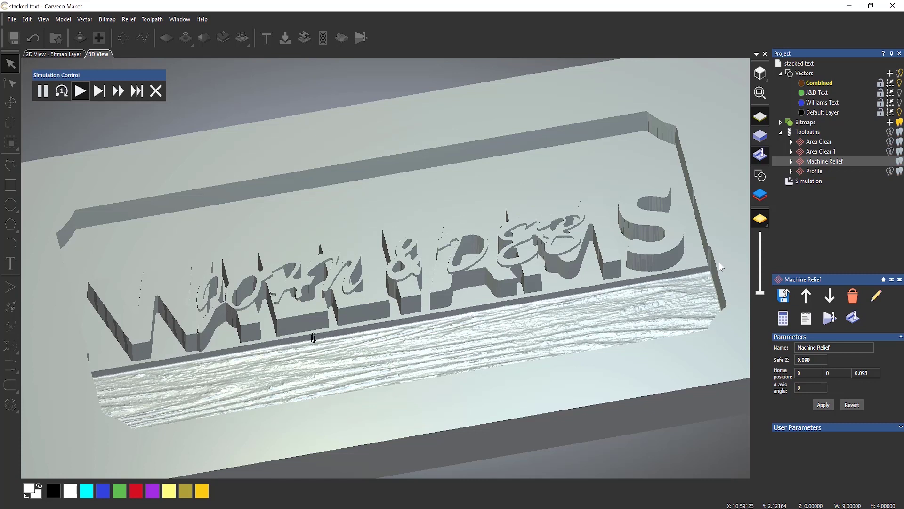
{"action": "left_click", "coordinate": [118, 91]}
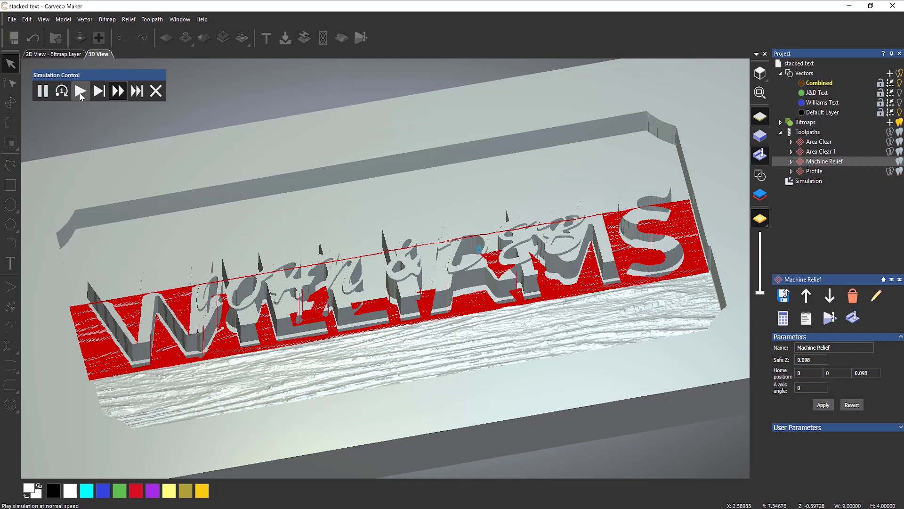
{"action": "left_click", "coordinate": [81, 96]}
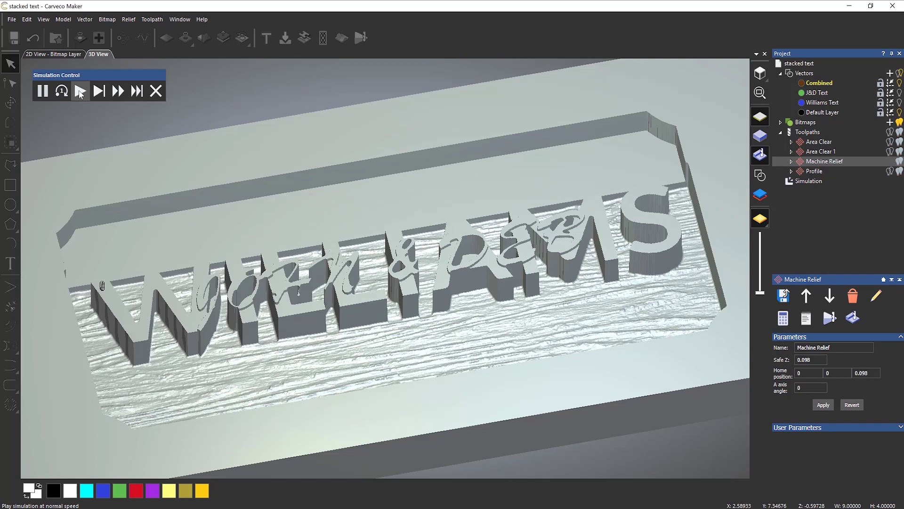
{"action": "left_click", "coordinate": [118, 91]}
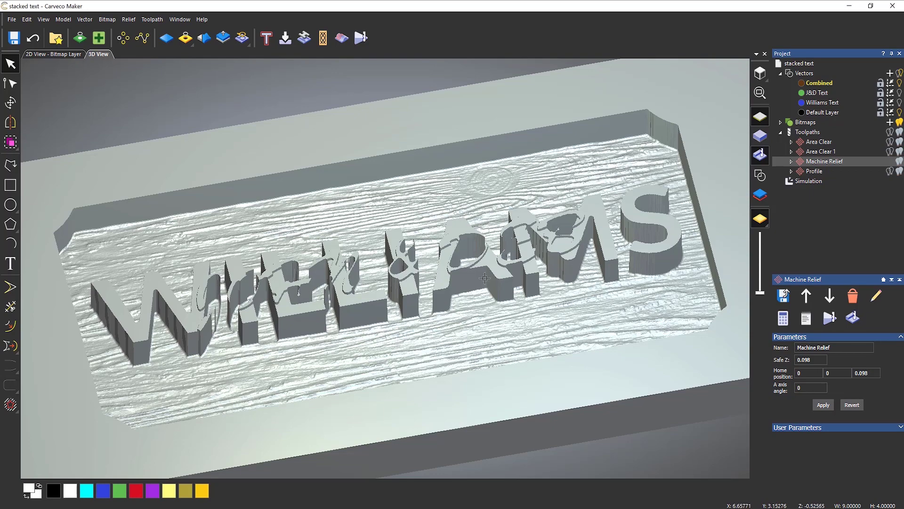
{"action": "left_click_drag", "start_coordinate": [241, 309], "coordinate": [225, 331]}
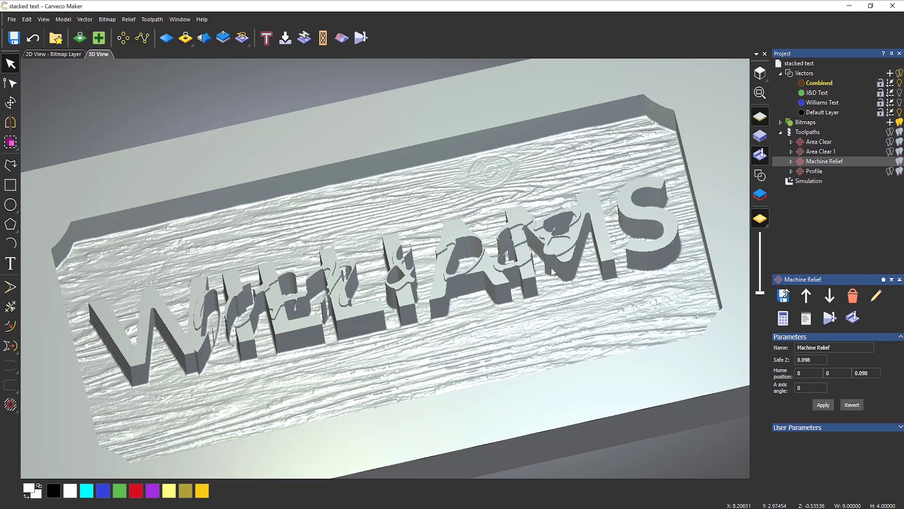
{"action": "left_click_drag", "start_coordinate": [554, 272], "coordinate": [580, 291]}
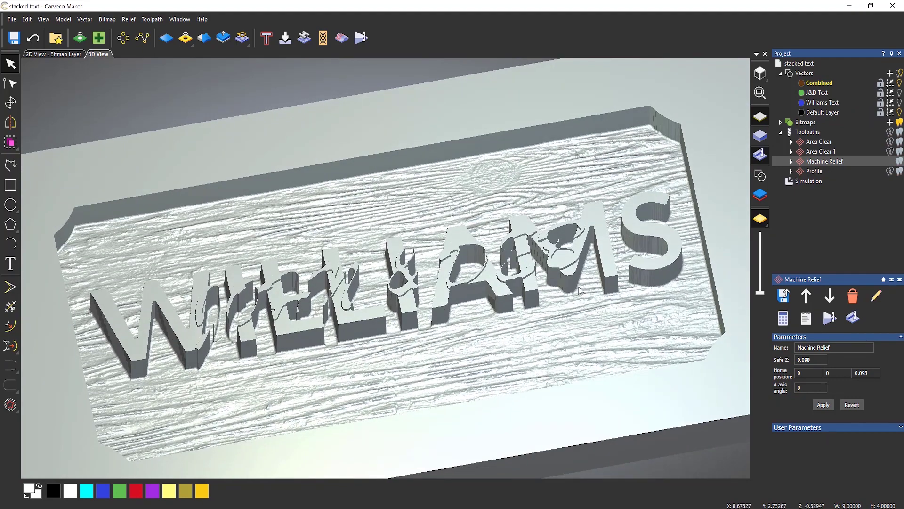
Delete the simulation and show the vectors over the relief in the 3D view.
{"action": "right_click", "coordinate": [806, 181]}
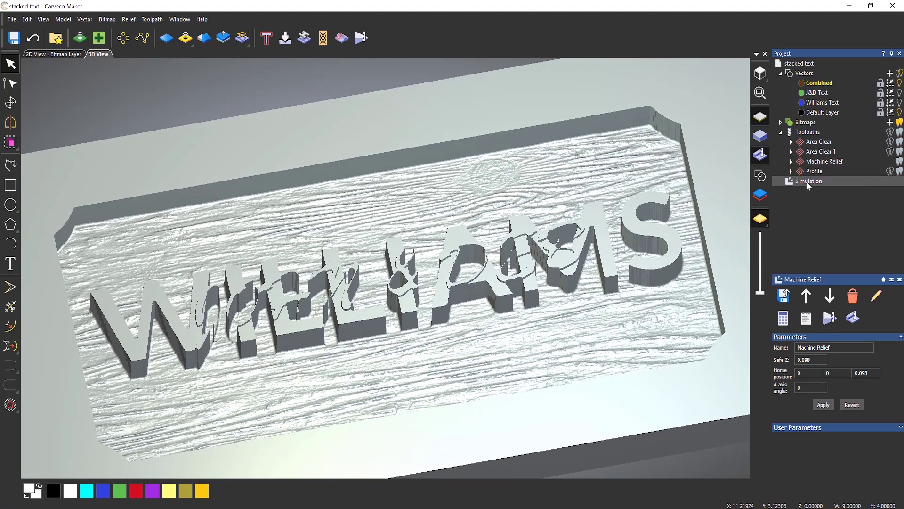
{"action": "left_click", "coordinate": [825, 228]}
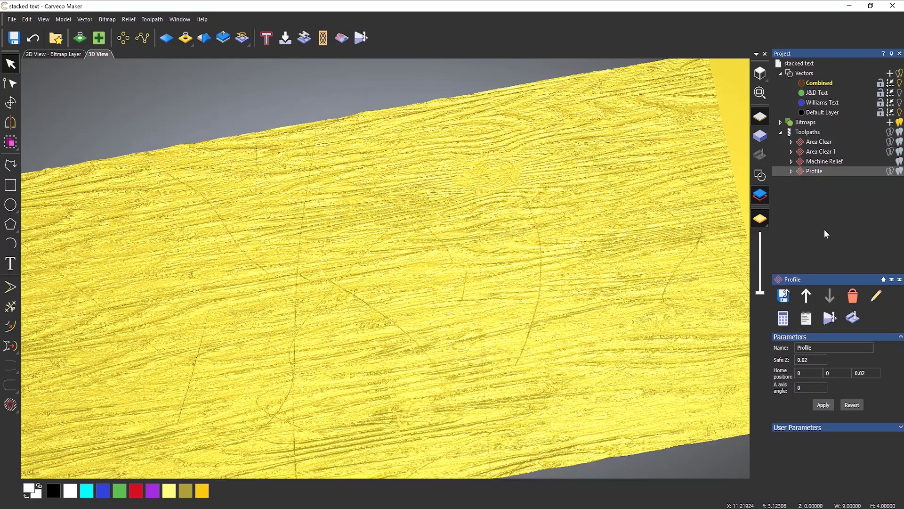
{"action": "left_click", "coordinate": [767, 178]}
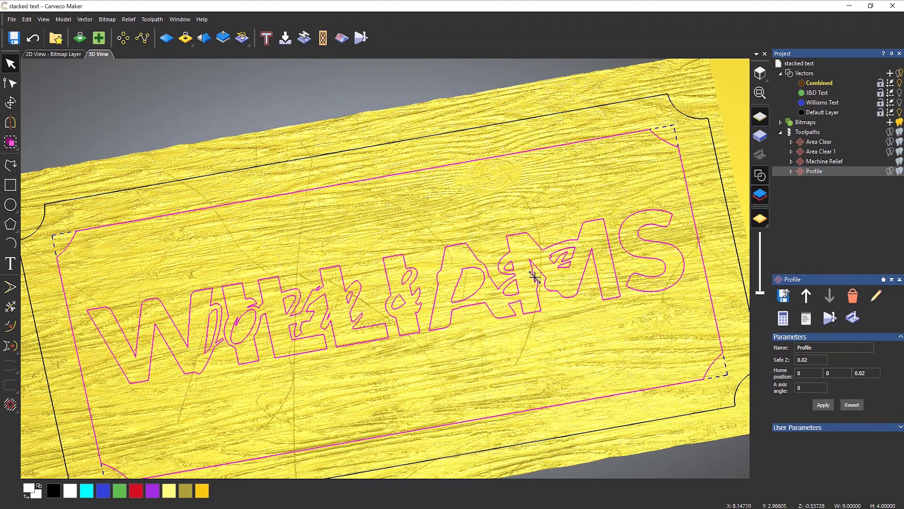
{"action": "scroll", "coordinate": [421, 301], "scroll_direction": "down", "scroll_amount": 3}
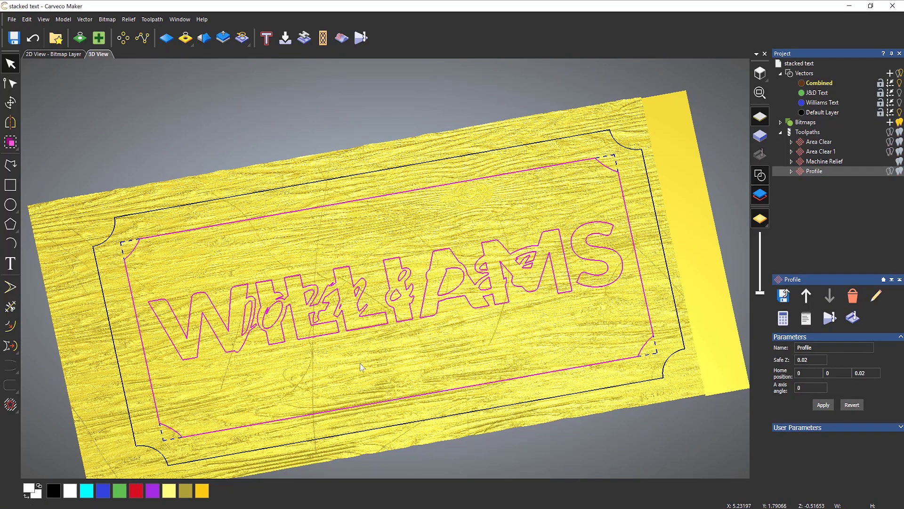
Offset the inner border vector inwards by 0.03125 inches, copying the distance value for reuse.
{"action": "left_click", "coordinate": [307, 209]}
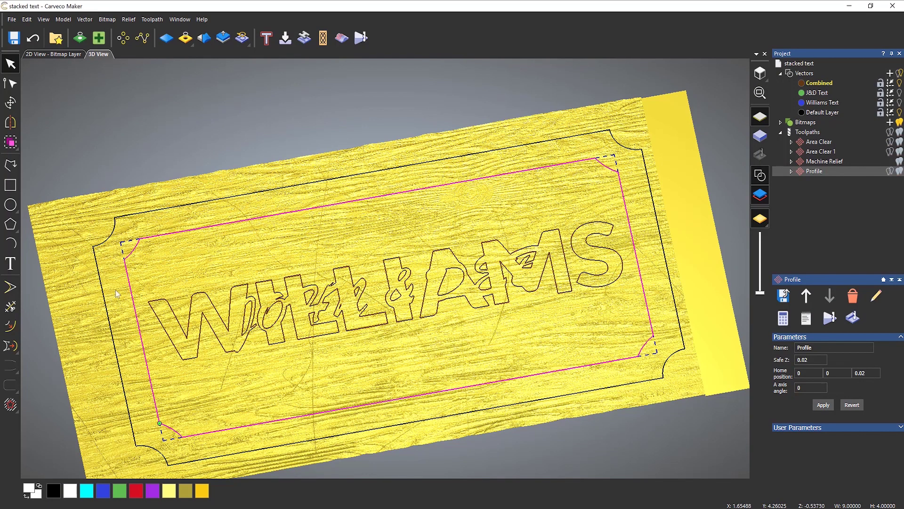
{"action": "left_click", "coordinate": [11, 326]}
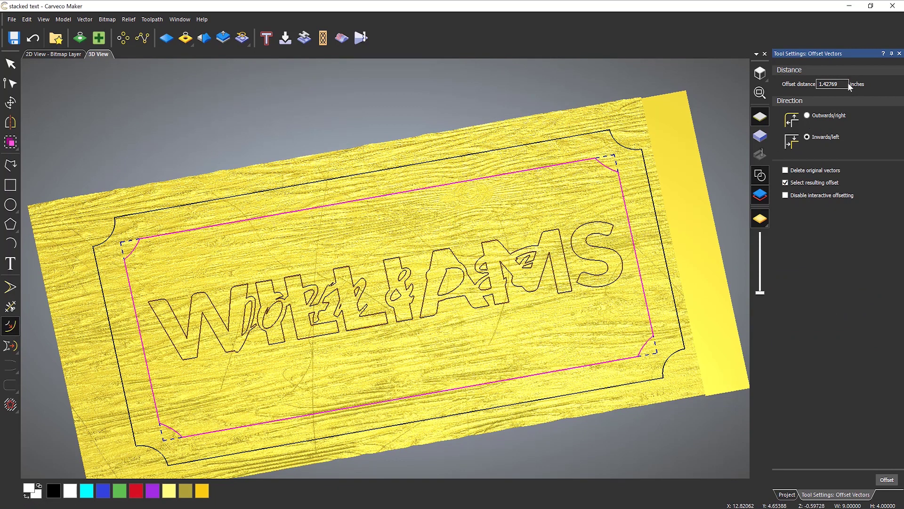
{"action": "double_click", "coordinate": [840, 83]}
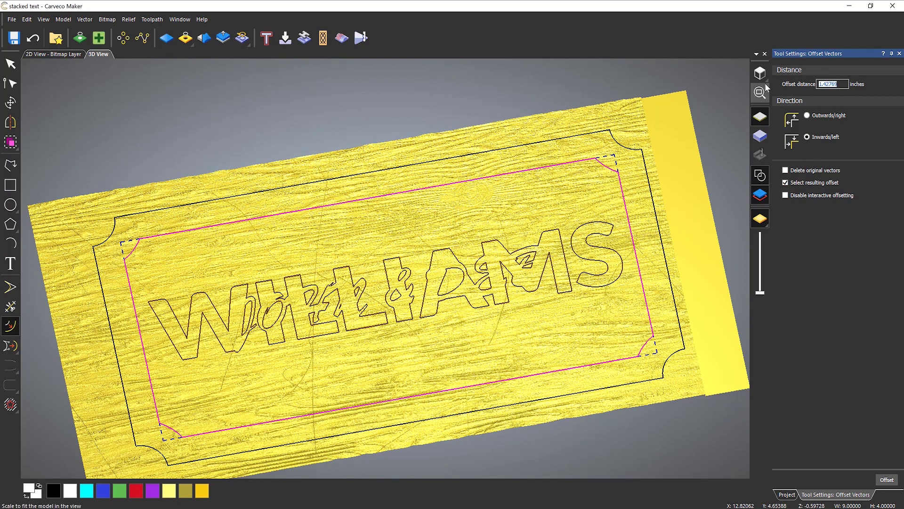
{"action": "type", "text": "0.03125"}
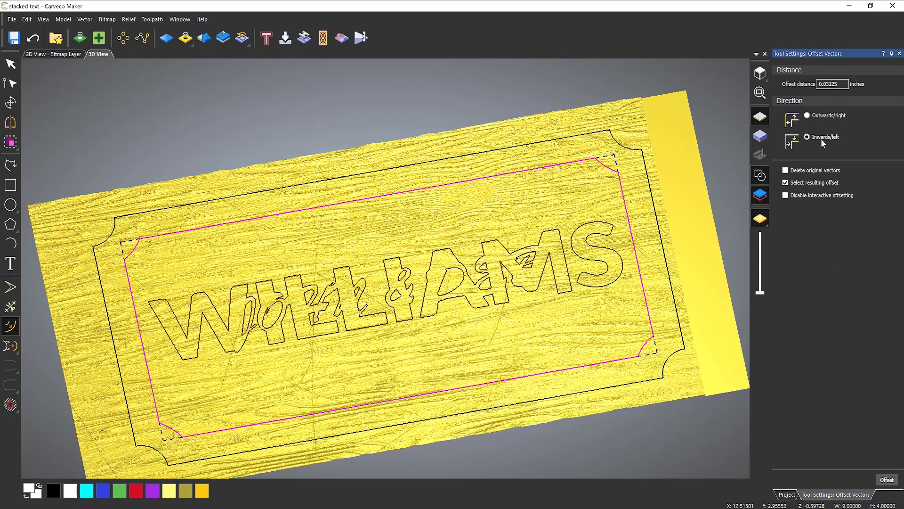
{"action": "left_click_drag", "start_coordinate": [841, 84], "coordinate": [798, 81]}
{"action": "right_click", "coordinate": [833, 85]}
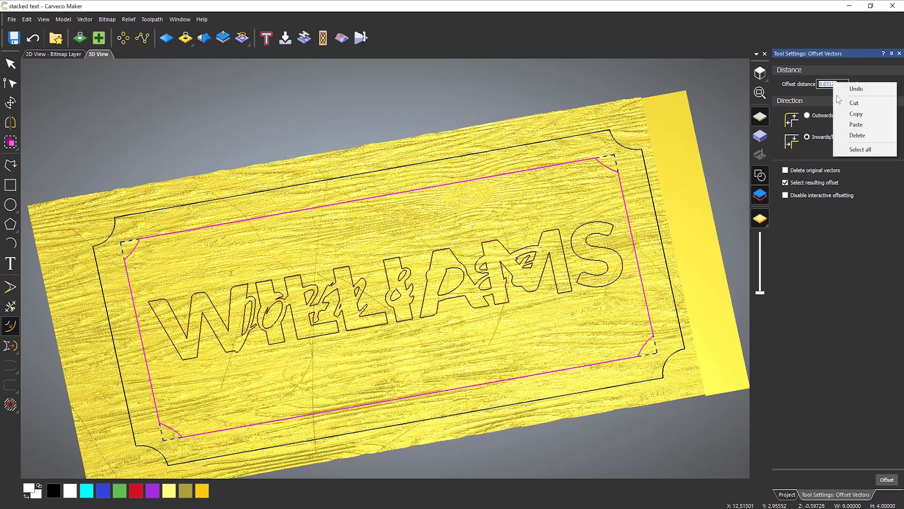
{"action": "left_click", "coordinate": [838, 114]}
{"action": "left_click", "coordinate": [836, 246]}
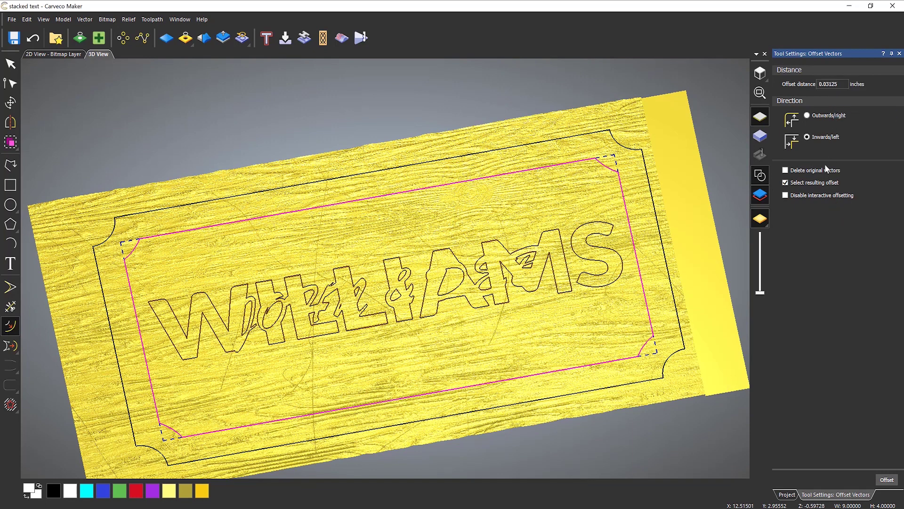
{"action": "left_click", "coordinate": [887, 479]}
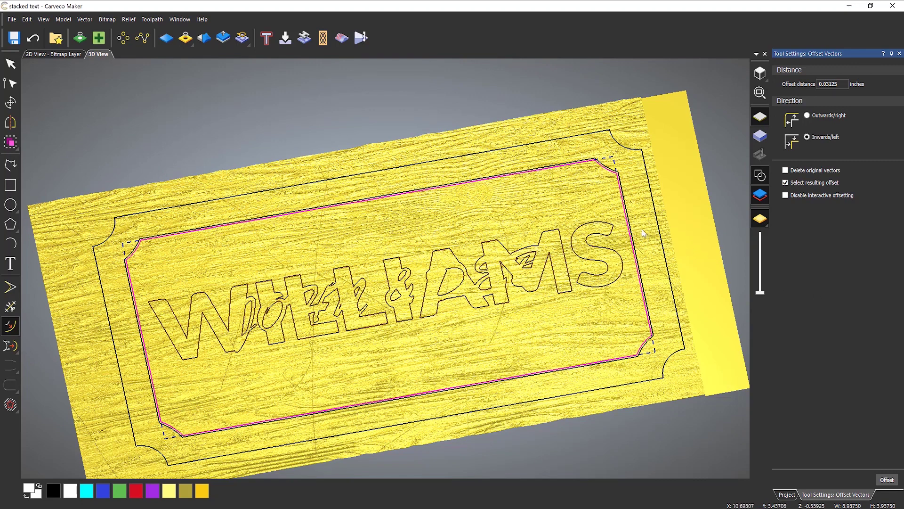
Delete the original inner border vector, keeping its inward offset.
{"action": "left_click", "coordinate": [629, 192]}
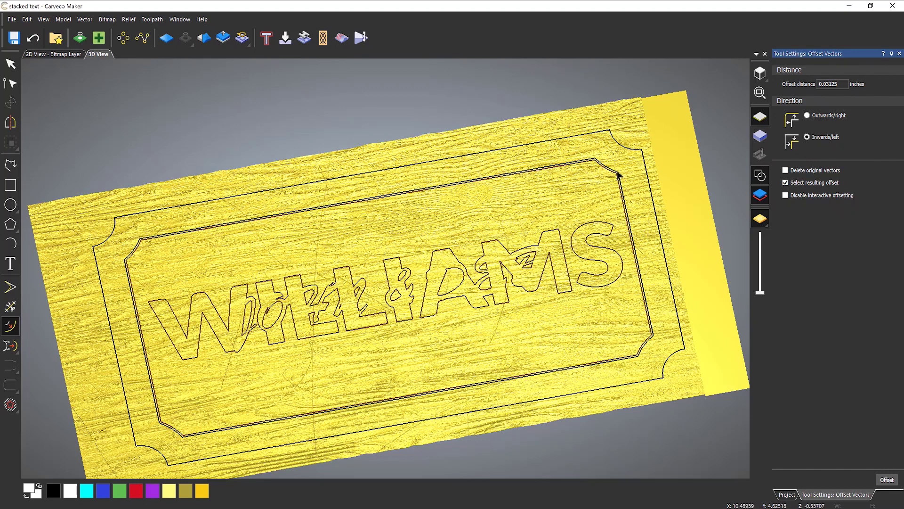
{"action": "left_click", "coordinate": [618, 174]}
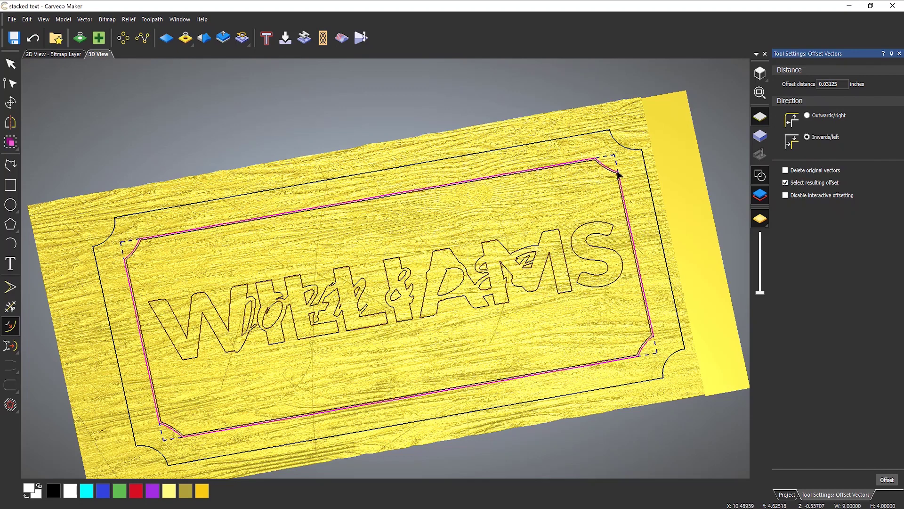
{"action": "left_click", "coordinate": [672, 261]}
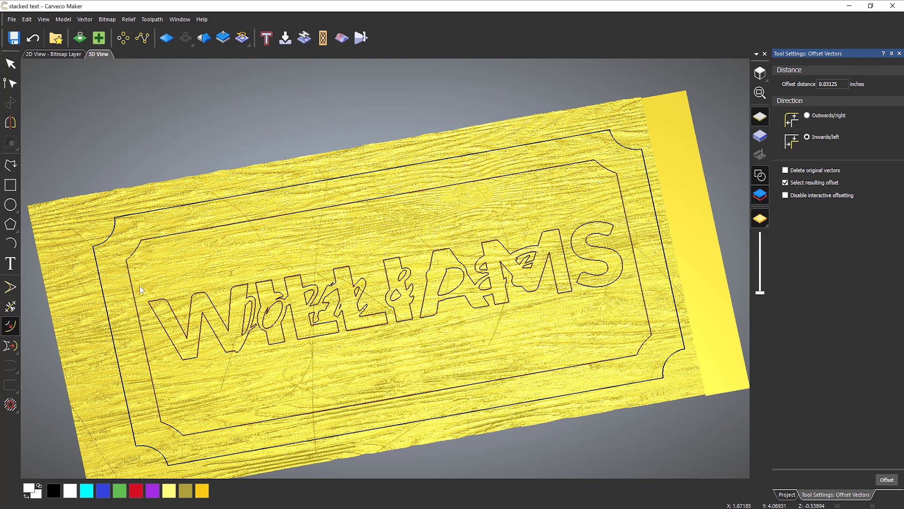
Offset the combined lettering vectors outwards by 0.03125 inches and move the resulting offset to a new vector layer.
{"action": "left_click_drag", "start_coordinate": [139, 285], "coordinate": [645, 293]}
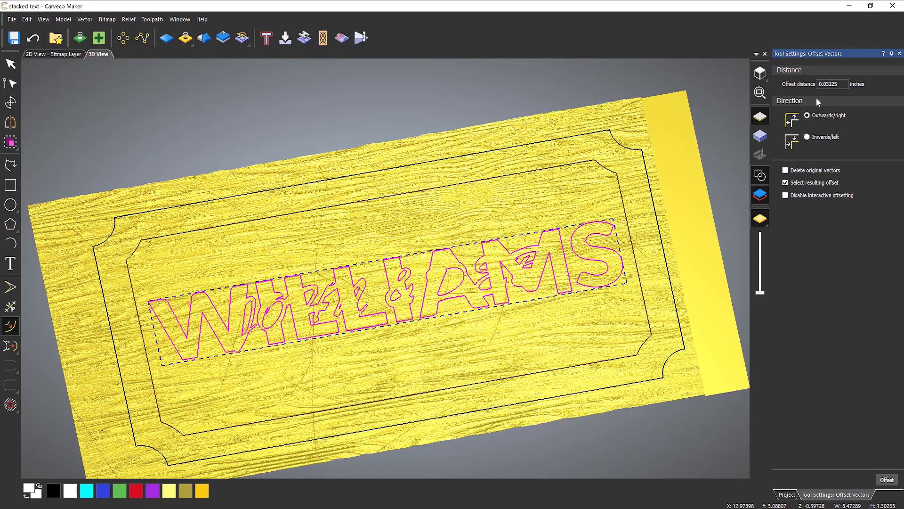
{"action": "left_click", "coordinate": [887, 480]}
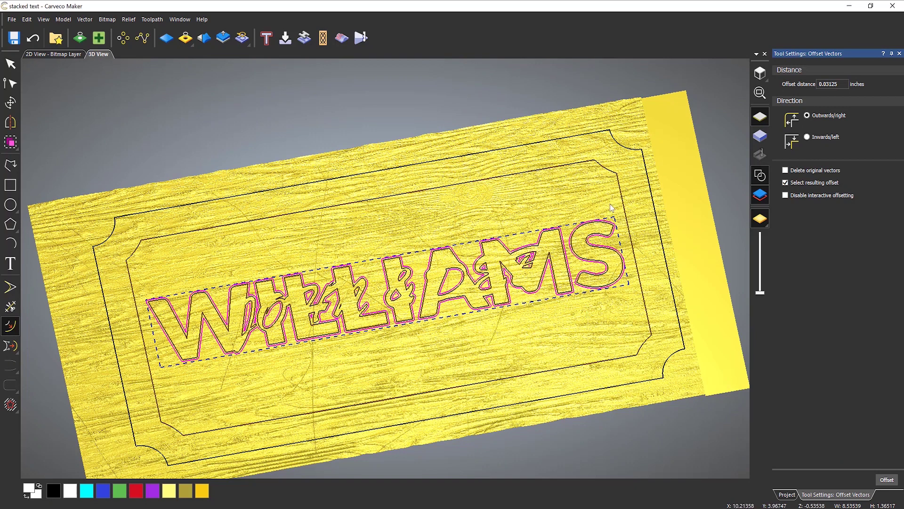
{"action": "right_click", "coordinate": [425, 275]}
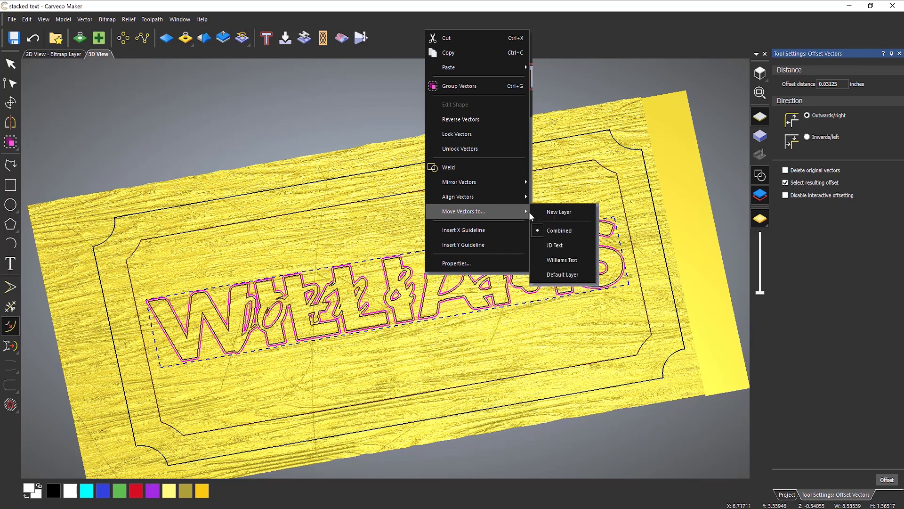
{"action": "left_click", "coordinate": [553, 212]}
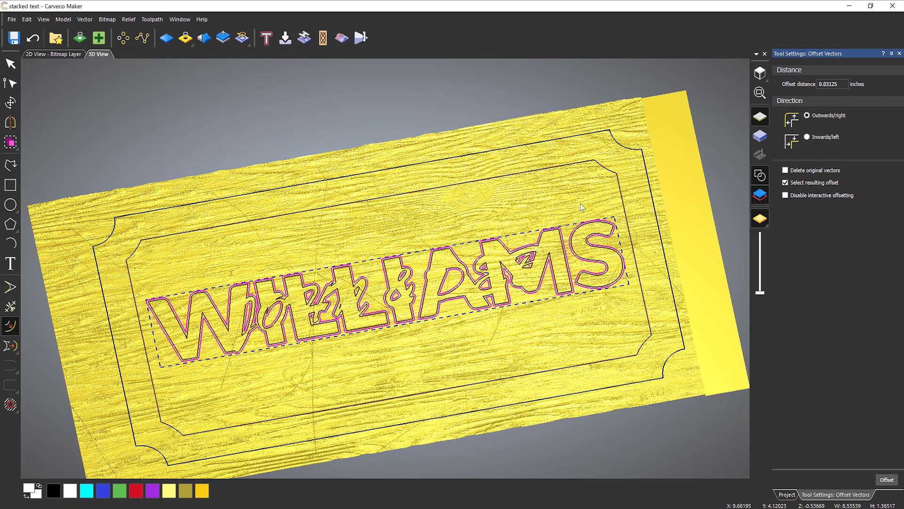
Move the offset inner border to Vector Layer 5 and leave only that vector layer visible.
{"action": "left_click", "coordinate": [612, 172]}
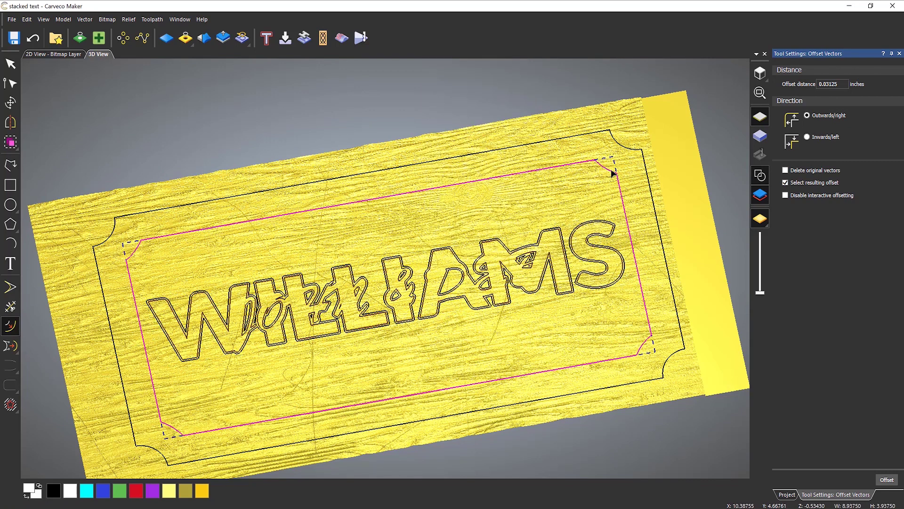
{"action": "right_click", "coordinate": [612, 173]}
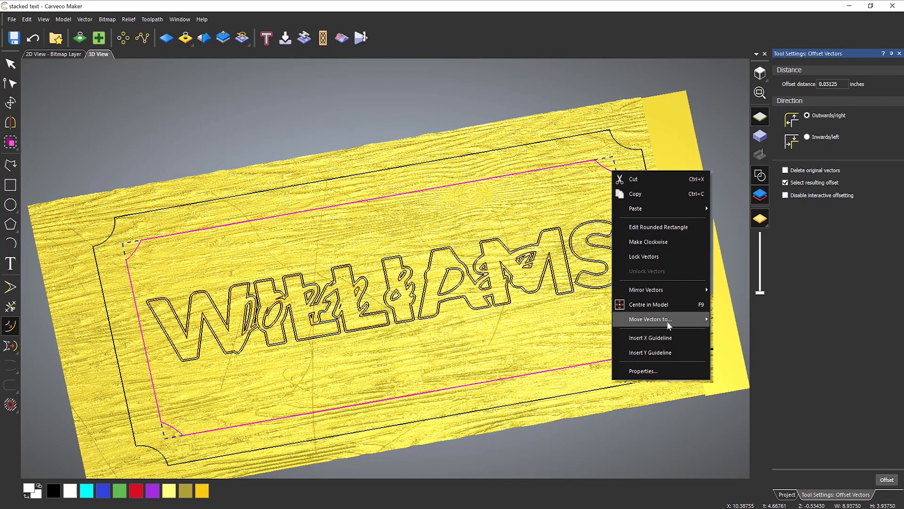
{"action": "mouse_move", "coordinate": [668, 323]}
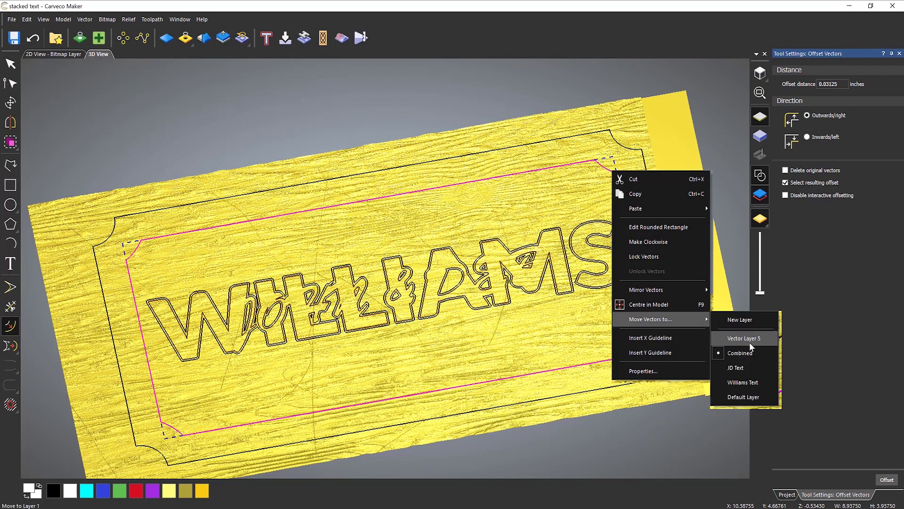
{"action": "left_click", "coordinate": [750, 339]}
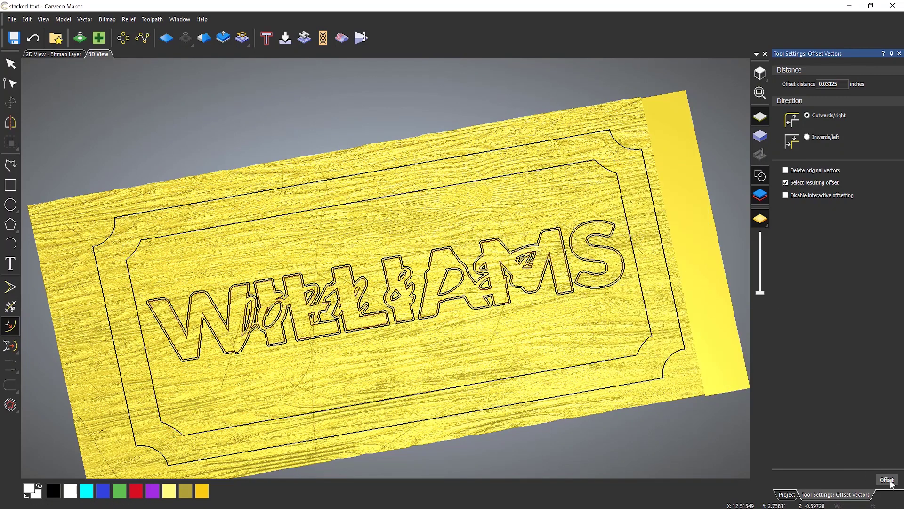
{"action": "left_click", "coordinate": [900, 53]}
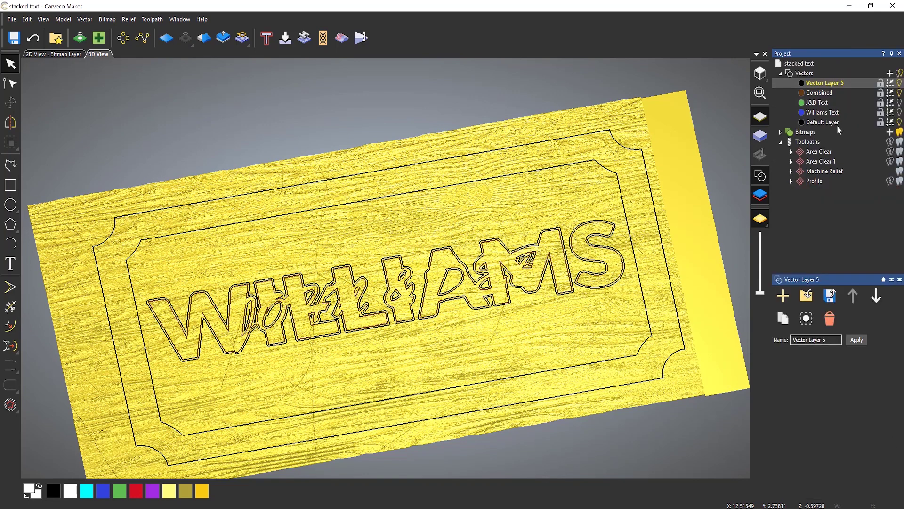
{"action": "left_click", "coordinate": [900, 84]}
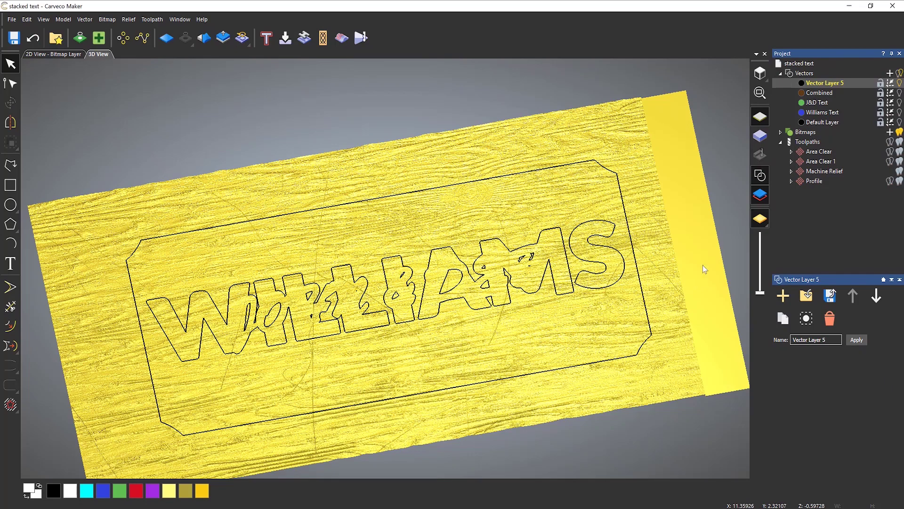
Recalculate the Machine Relief toolpath inside the offset border and lettering vectors, with a 0.003 inch stepover for the 1/16 inch ball nose.
{"action": "double_click", "coordinate": [822, 171]}
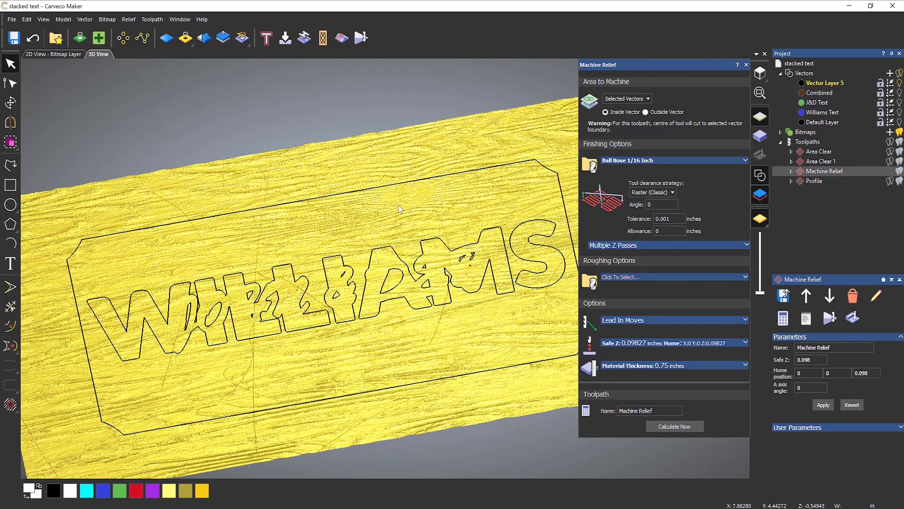
{"action": "left_click_drag", "start_coordinate": [39, 123], "coordinate": [325, 358]}
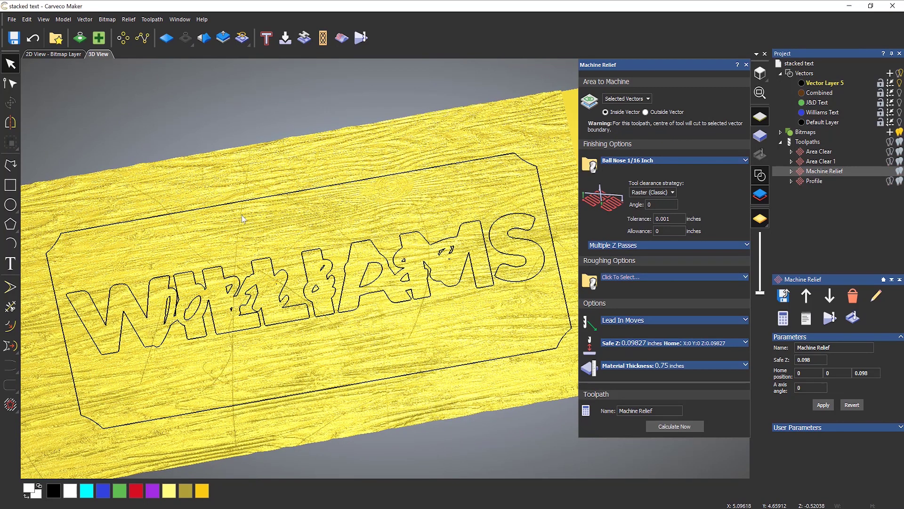
{"action": "key", "text": "ctrl+a"}
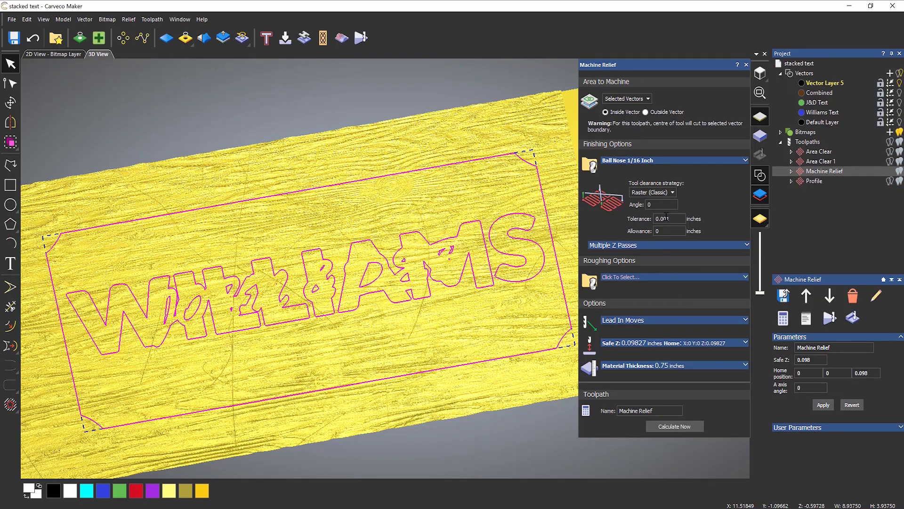
{"action": "left_click", "coordinate": [656, 160]}
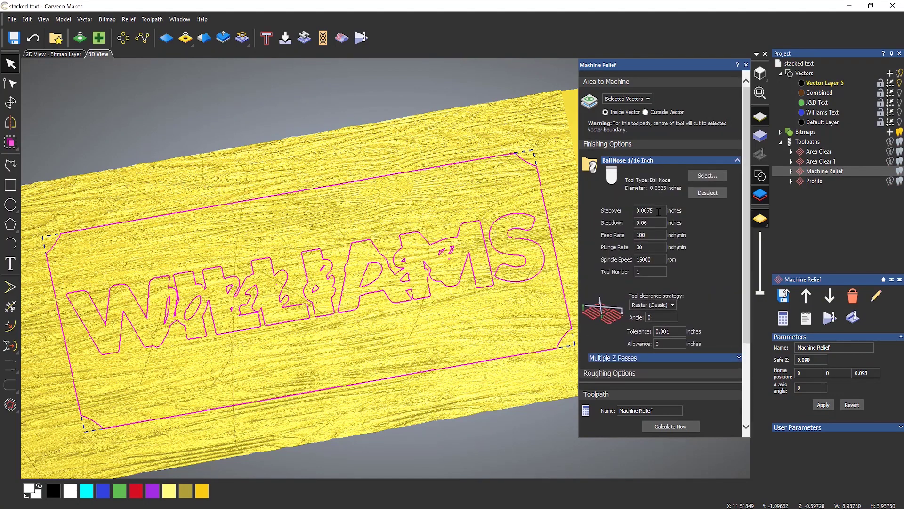
{"action": "left_click", "coordinate": [653, 210]}
{"action": "left_click", "coordinate": [671, 426]}
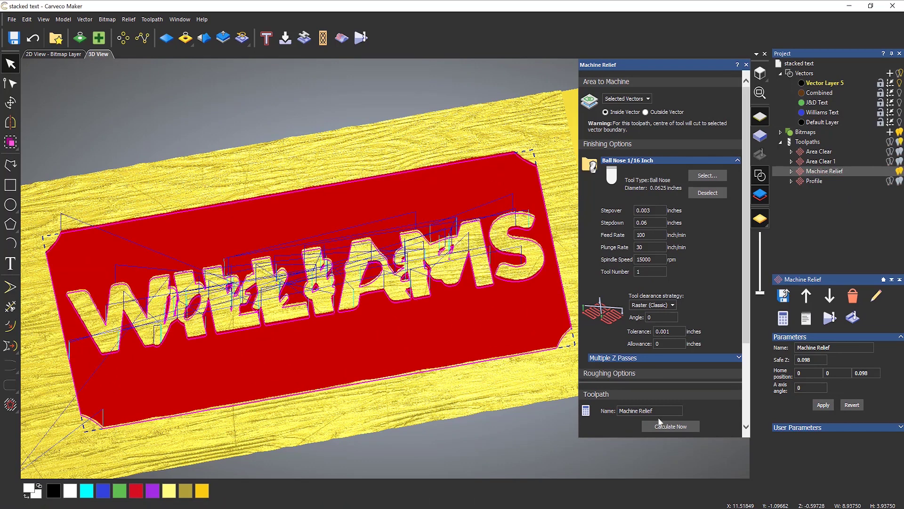
{"action": "left_click", "coordinate": [746, 65]}
Simulate the Area Clear and Area Clear 1 toolpaths in sequence on the material block.
{"action": "middle_click_drag", "start_coordinate": [461, 140], "coordinate": [544, 131]}
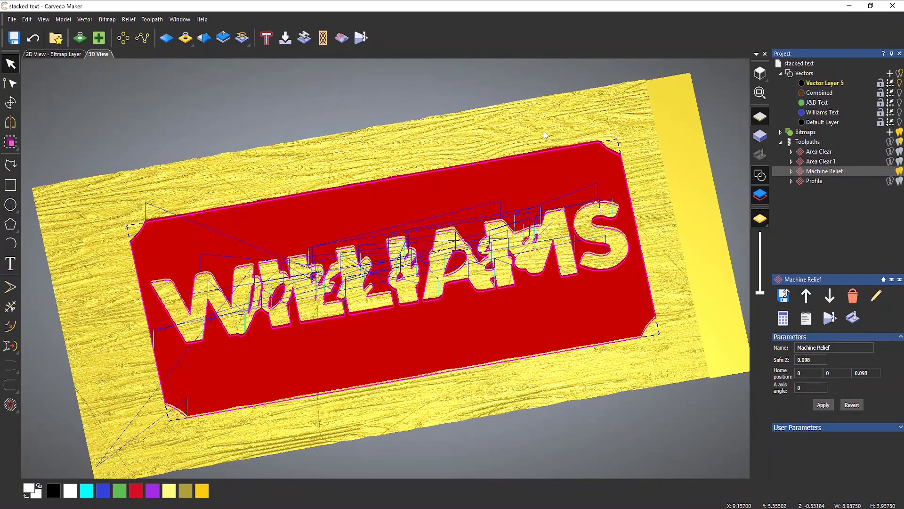
{"action": "right_click", "coordinate": [815, 151]}
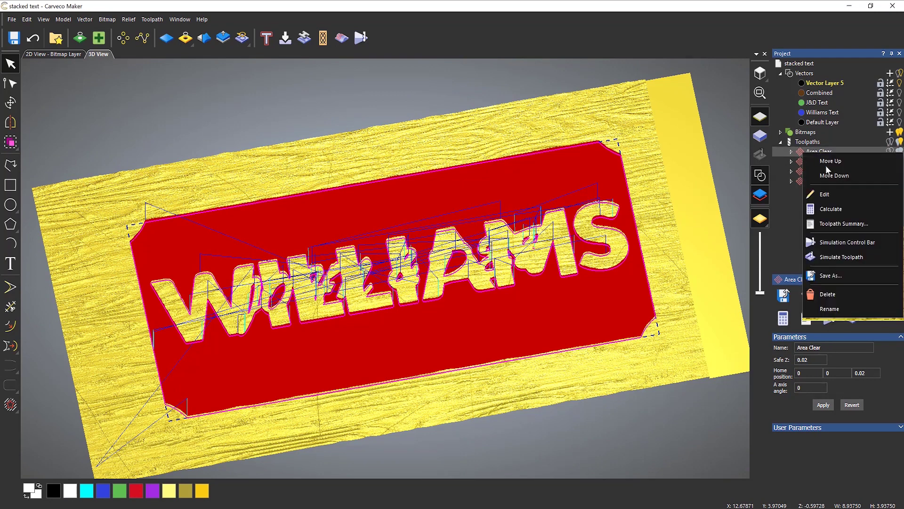
{"action": "left_click", "coordinate": [855, 258]}
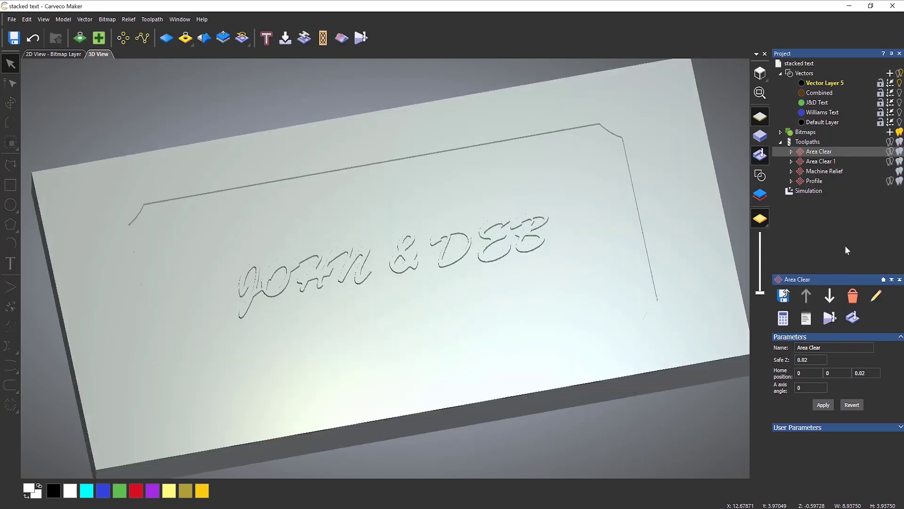
{"action": "right_click", "coordinate": [820, 164]}
{"action": "left_click", "coordinate": [833, 269]}
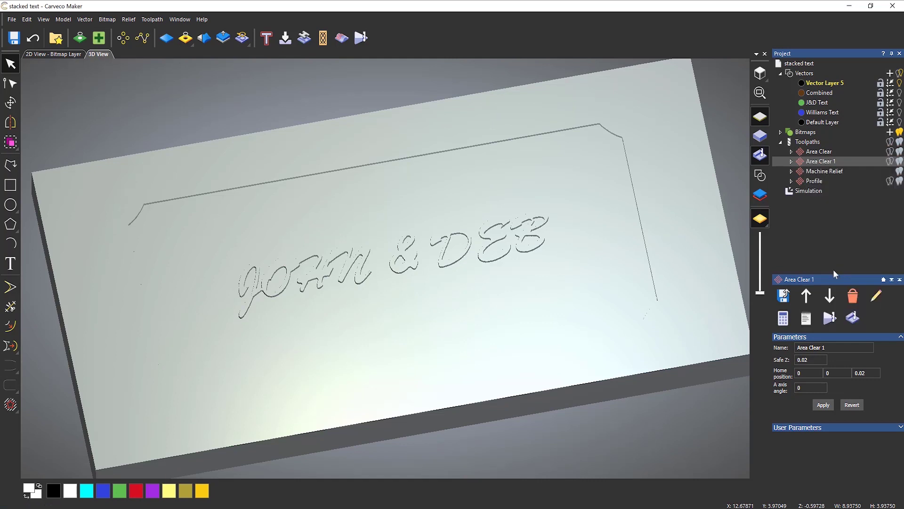
Play the Machine Relief toolpath simulation through to its end, alternating between normal and fast speed.
{"action": "left_click", "coordinate": [817, 172]}
{"action": "right_click", "coordinate": [804, 171]}
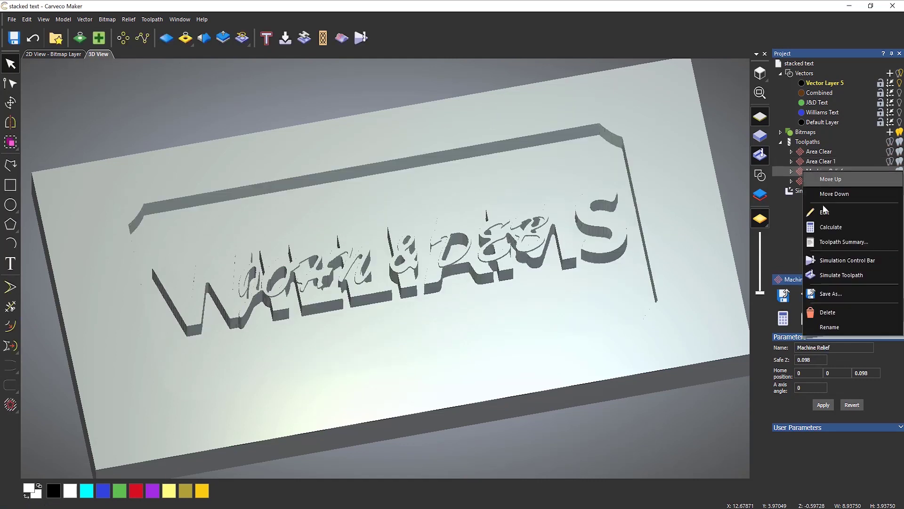
{"action": "left_click", "coordinate": [848, 260]}
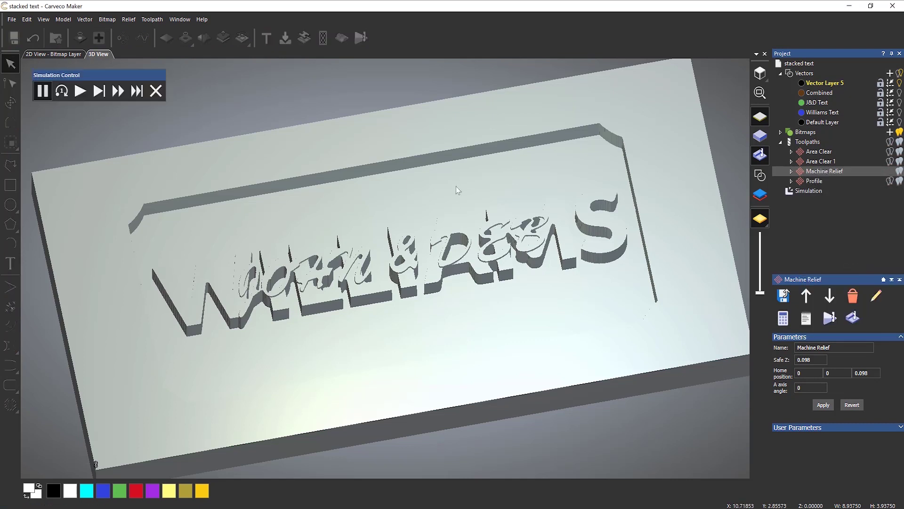
{"action": "left_click", "coordinate": [80, 94]}
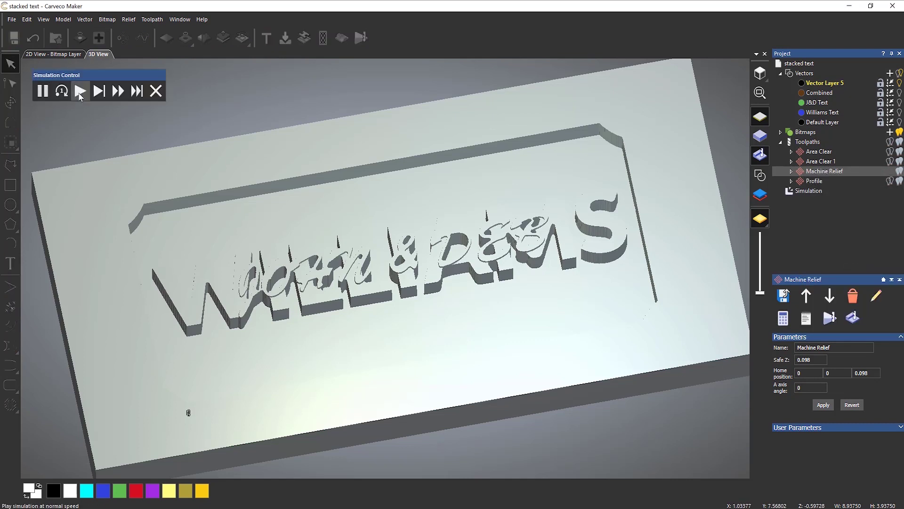
{"action": "left_click", "coordinate": [118, 92]}
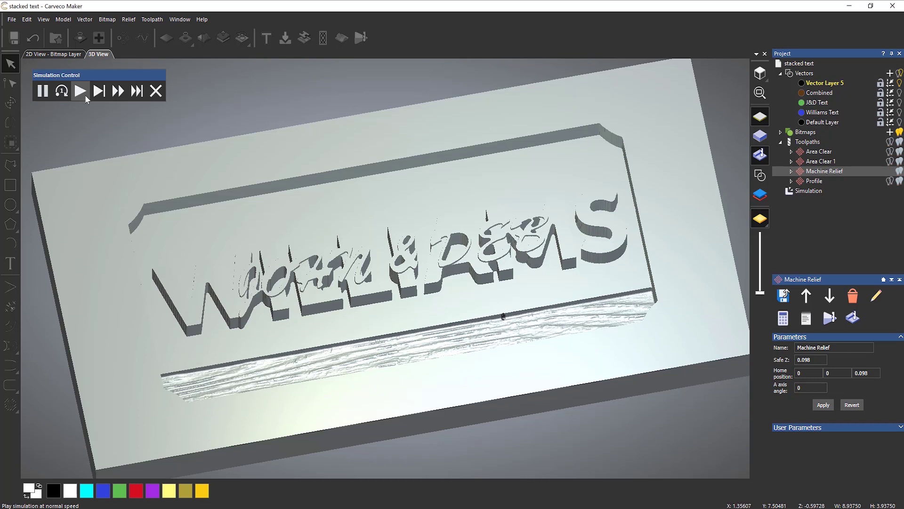
{"action": "left_click", "coordinate": [117, 92]}
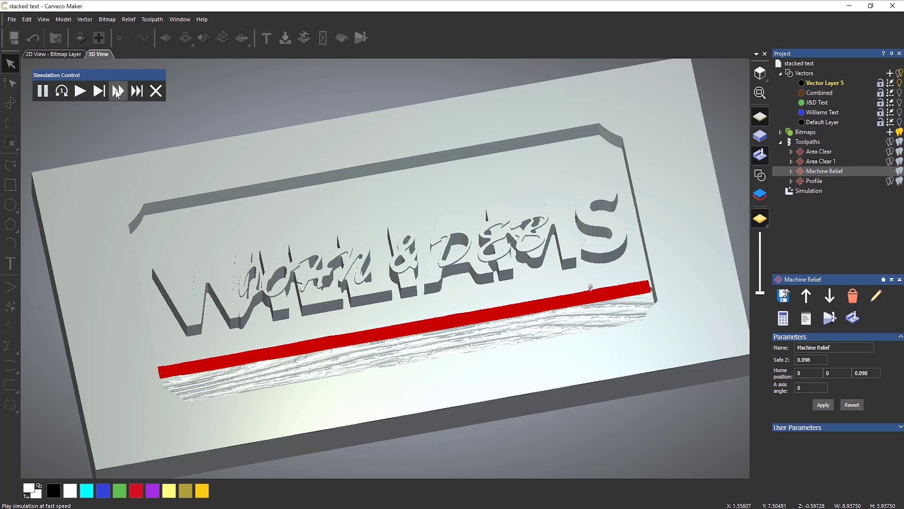
{"action": "left_click", "coordinate": [80, 91]}
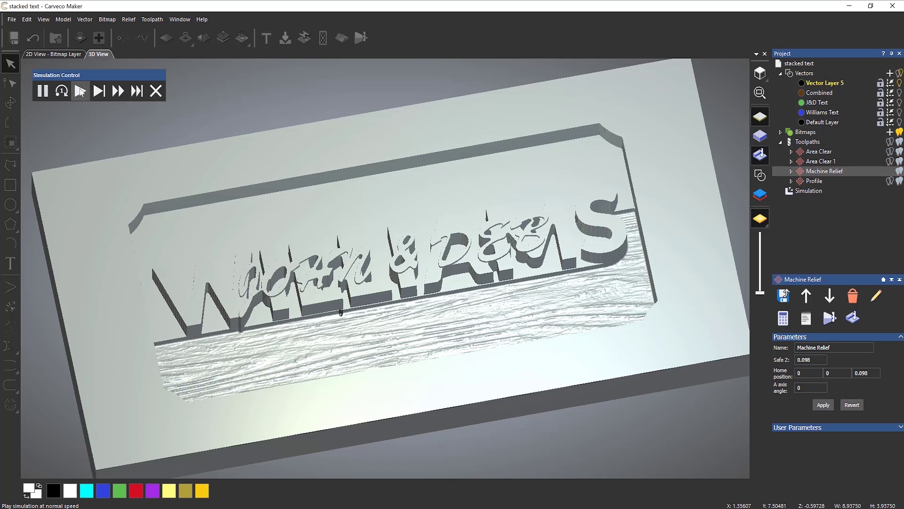
{"action": "left_click", "coordinate": [78, 92]}
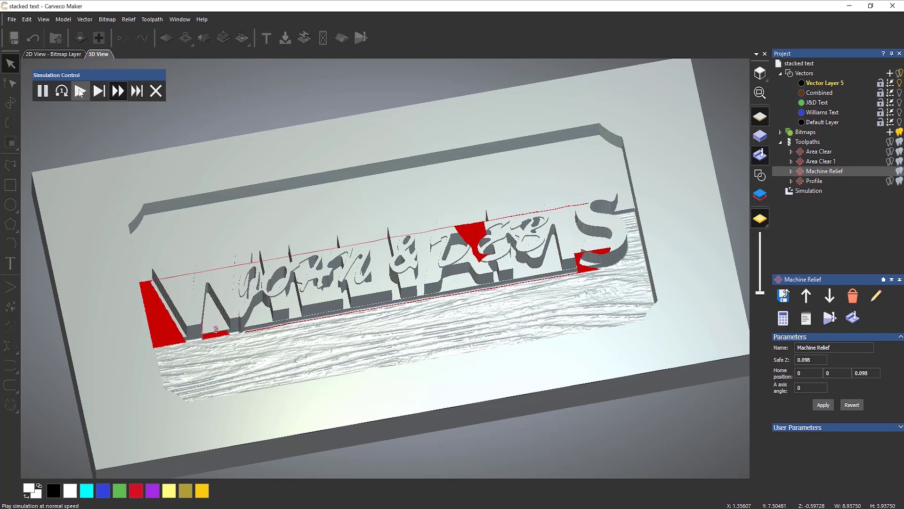
{"action": "left_click", "coordinate": [80, 92]}
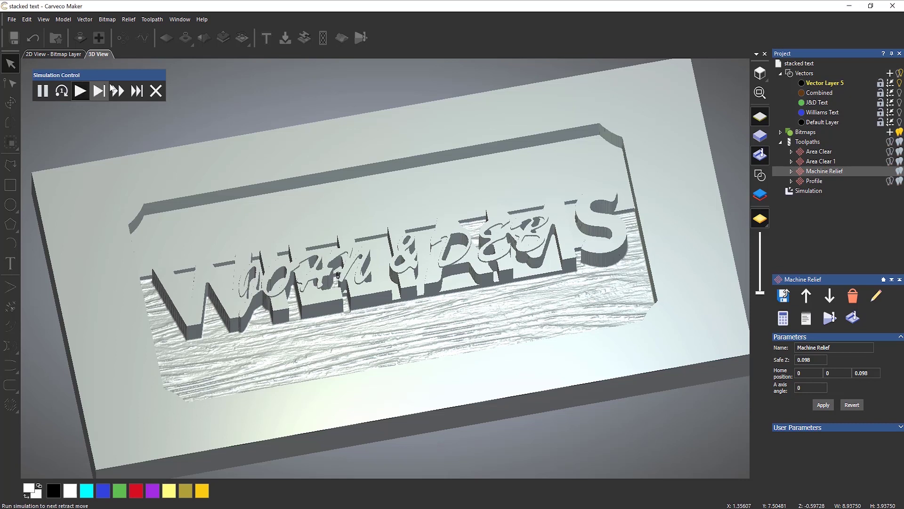
{"action": "left_click", "coordinate": [119, 91]}
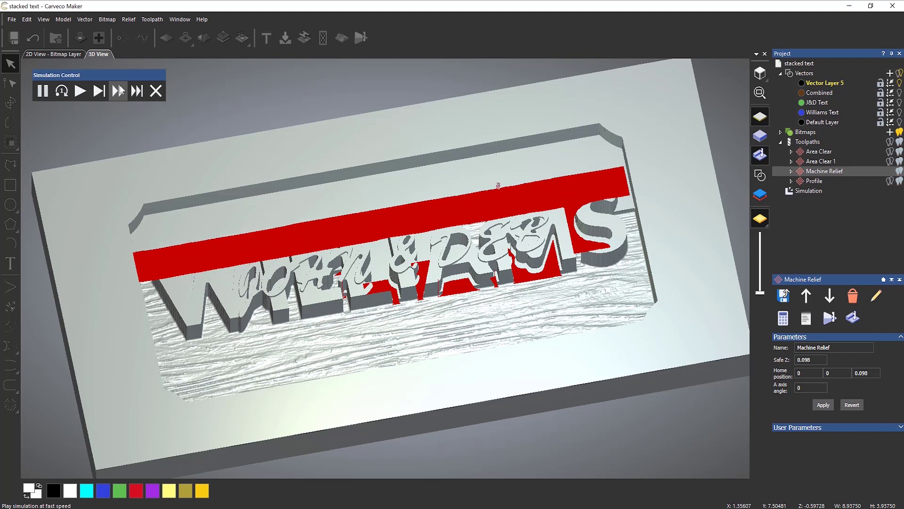
{"action": "left_click", "coordinate": [77, 93]}
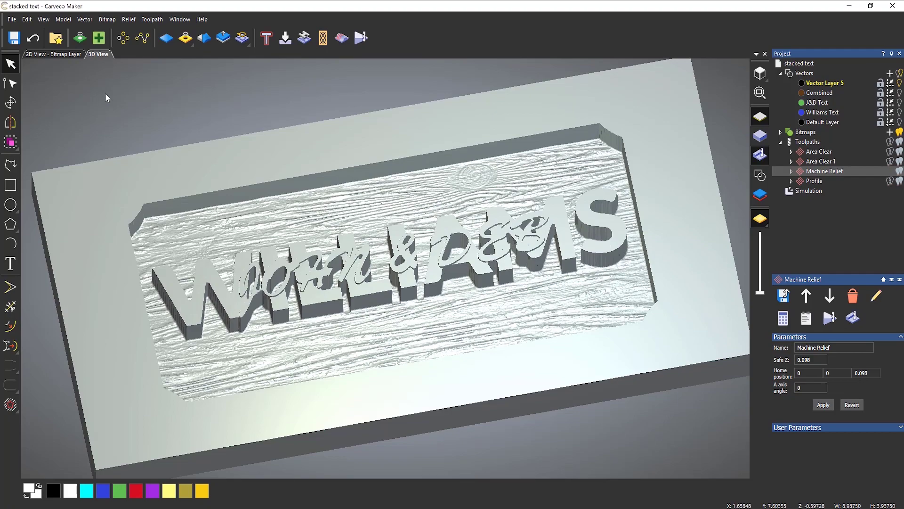
Inspect the simulated wood grain background and review the Machine Relief toolpath's settings without changing them.
{"action": "left_click_drag", "start_coordinate": [471, 241], "coordinate": [491, 269]}
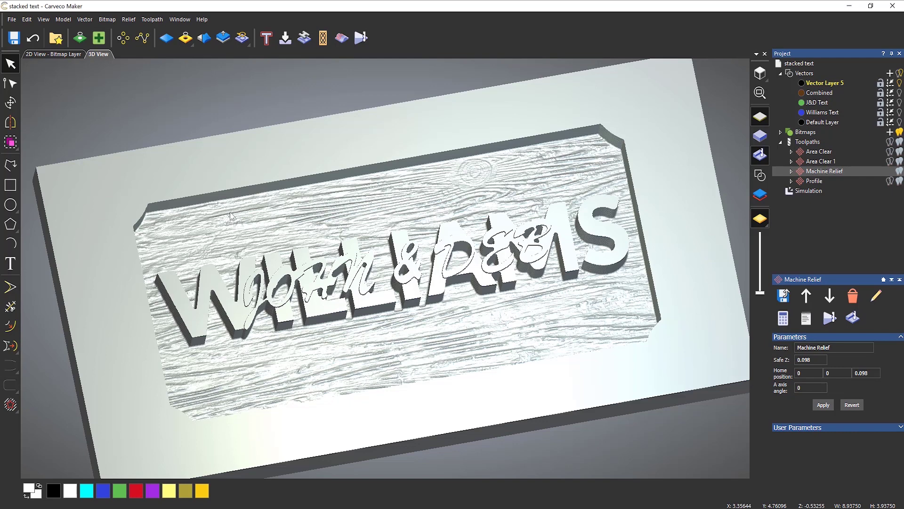
{"action": "double_click", "coordinate": [819, 175]}
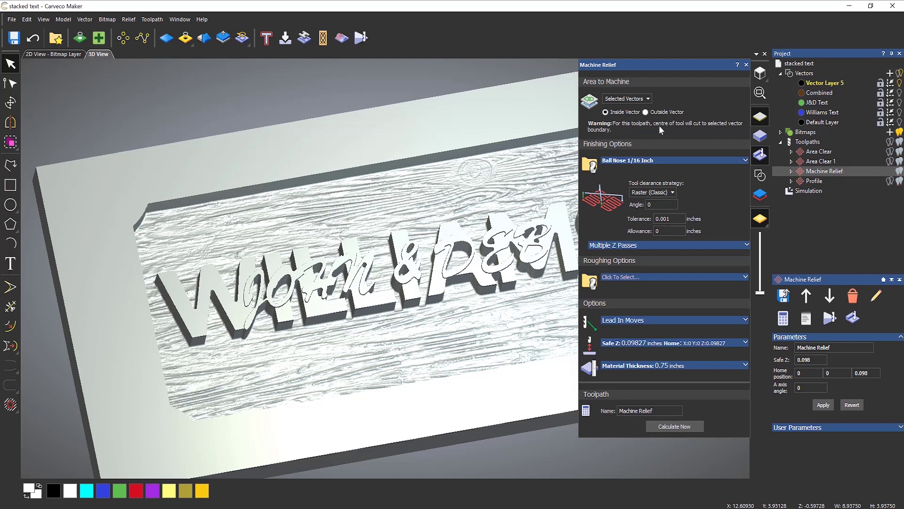
{"action": "left_click", "coordinate": [747, 64]}
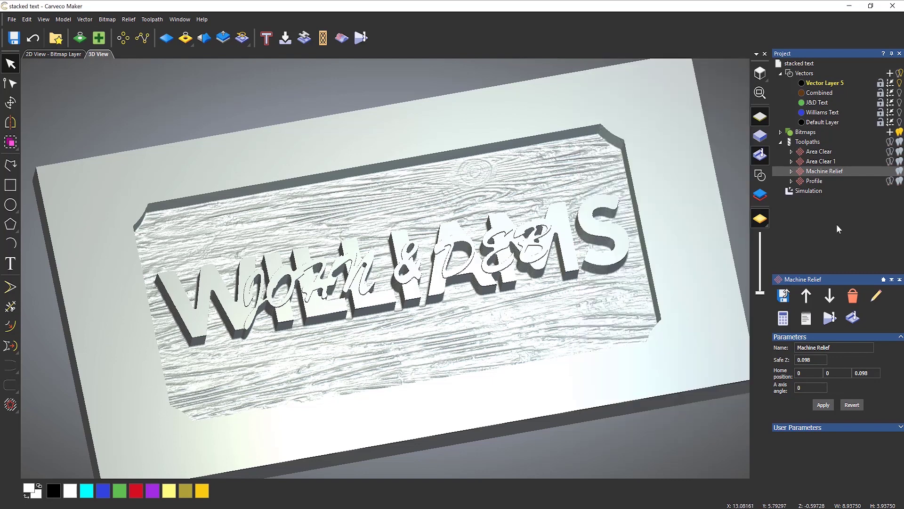
Simulate the Profile toolpath and remove the surrounding waste material from the simulation by keeping only the picked sign.
{"action": "right_click", "coordinate": [816, 184]}
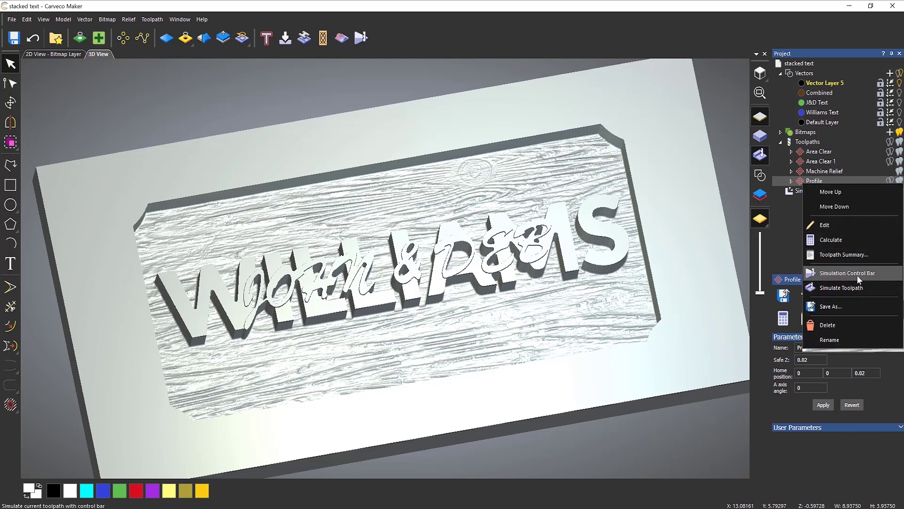
{"action": "left_click", "coordinate": [842, 287]}
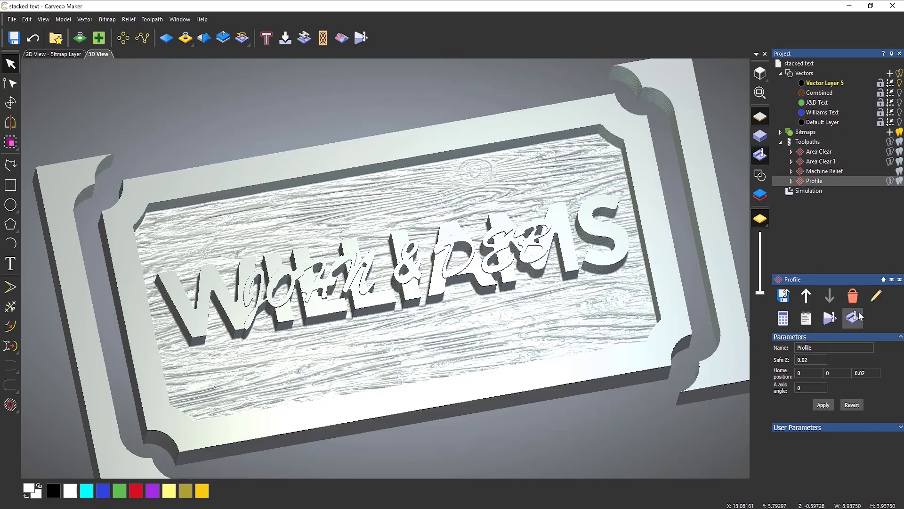
{"action": "left_click", "coordinate": [809, 190]}
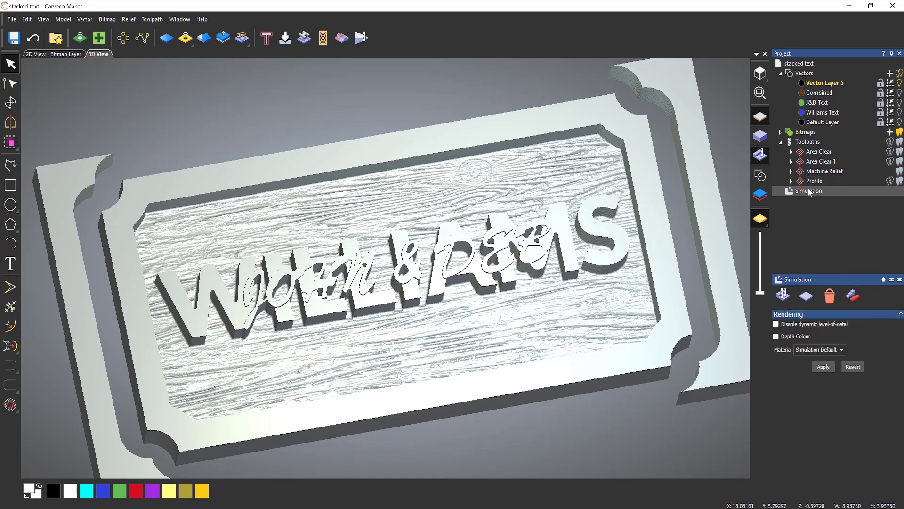
{"action": "left_click", "coordinate": [859, 298]}
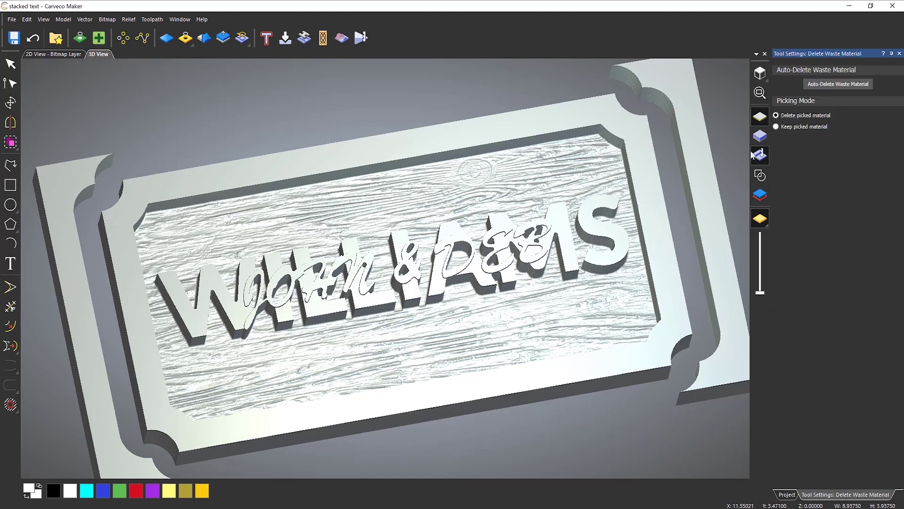
{"action": "left_click", "coordinate": [782, 127]}
{"action": "left_click", "coordinate": [398, 315]}
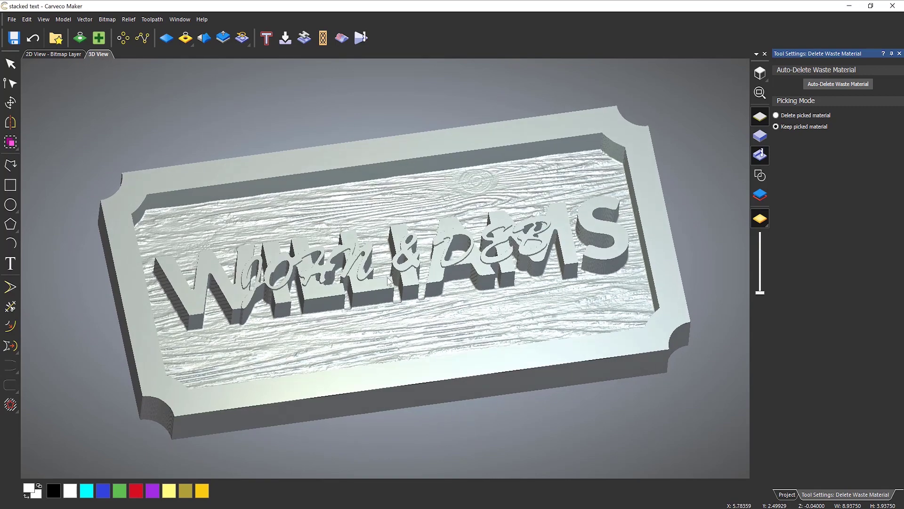
{"action": "left_click_drag", "start_coordinate": [389, 281], "coordinate": [641, 307]}
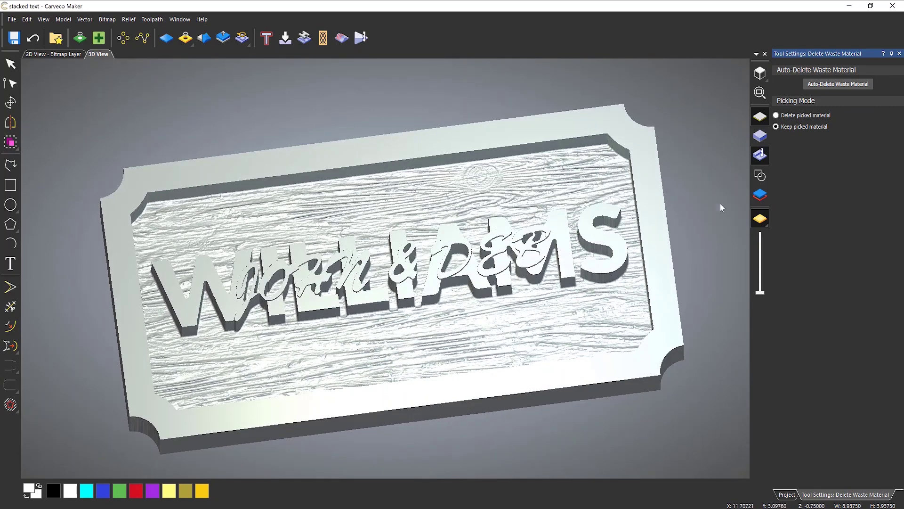
{"action": "left_click", "coordinate": [899, 53]}
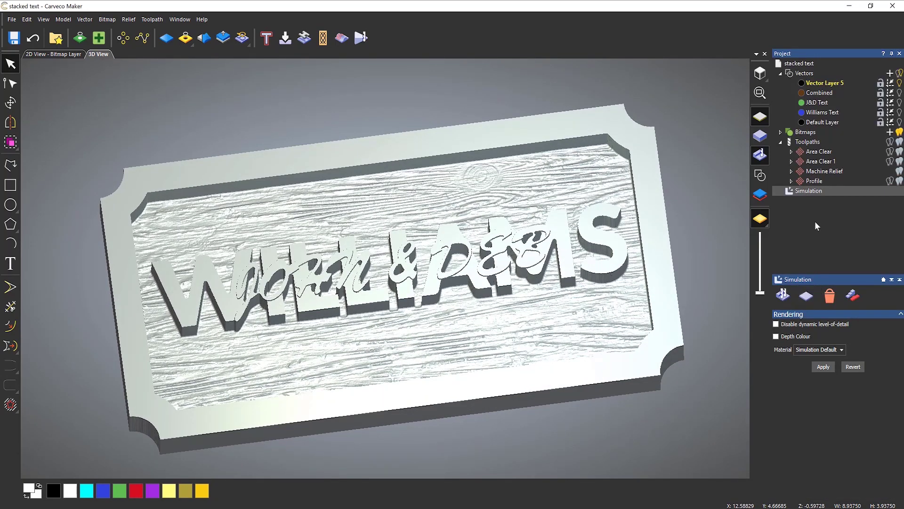
Open the toolpath operations for the project's whole Toolpaths group.
{"action": "left_click", "coordinate": [806, 145]}
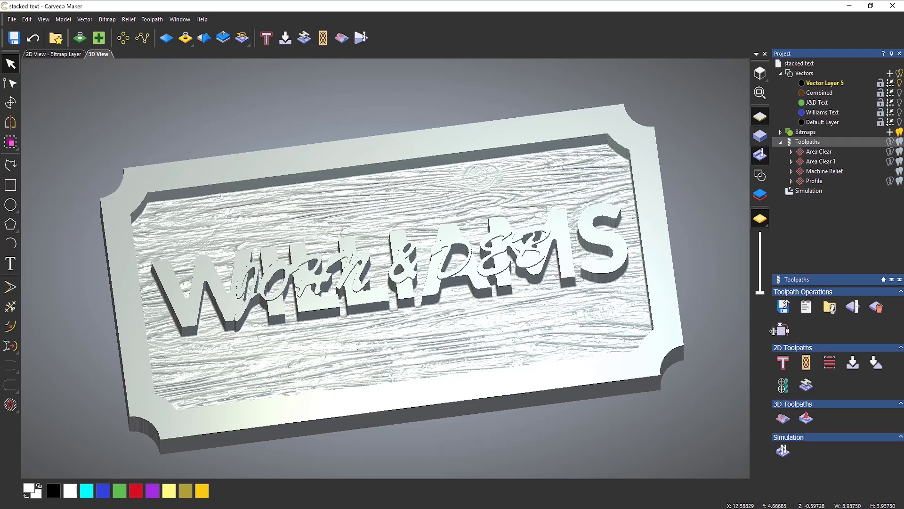